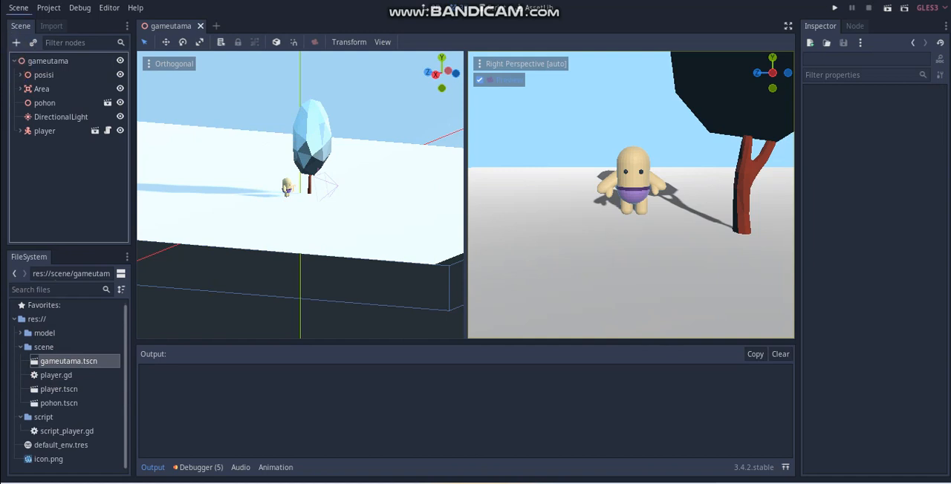
Step: Run the current scene, test moving the player sideways, and close the game window
left_click(886, 11)
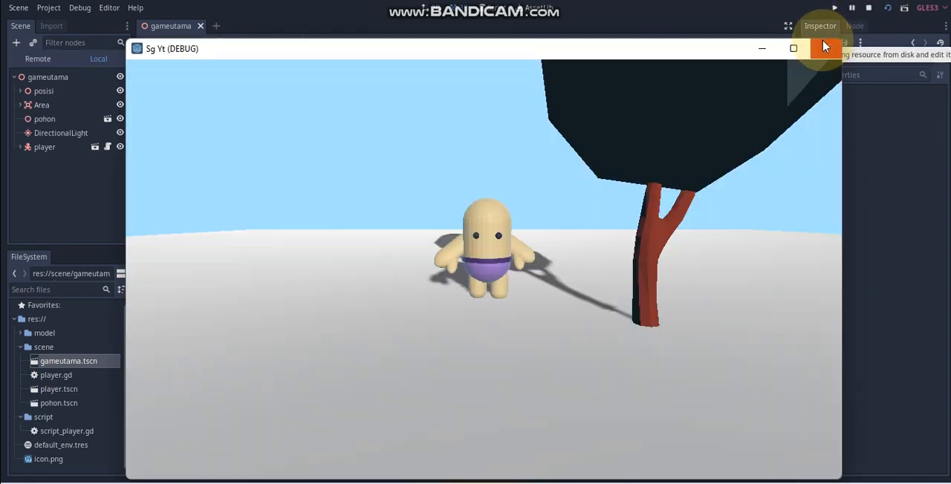
key("Right")
key("Left")
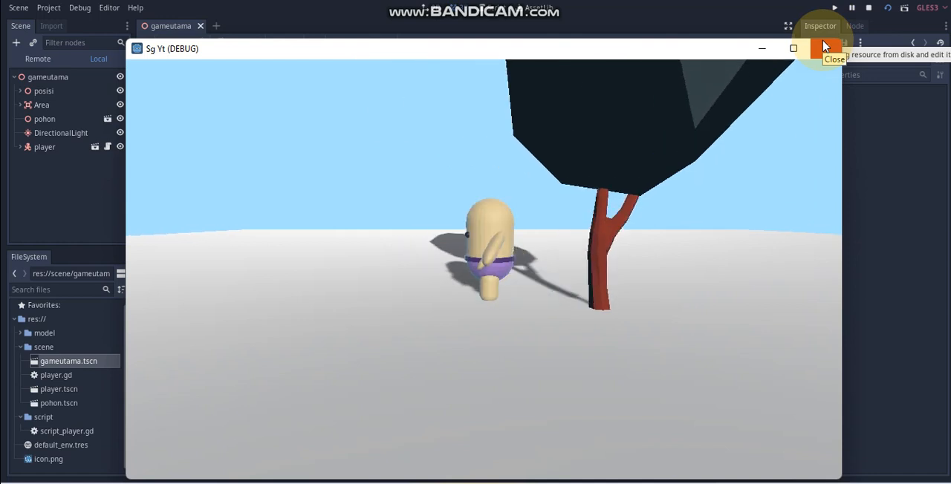
left_click_drag(605, 51, 600, 26)
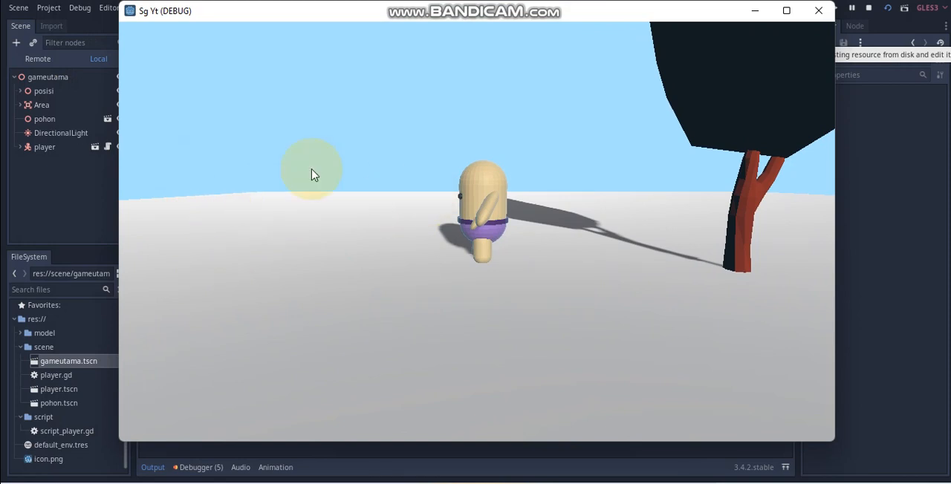
left_click(818, 10)
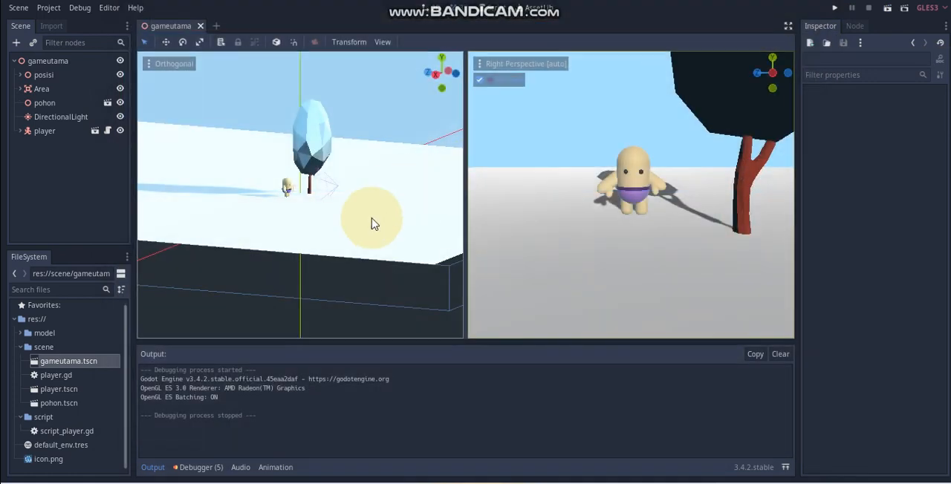
Step: Add a Control node as a child of the gameutama root node
right_click(43, 66)
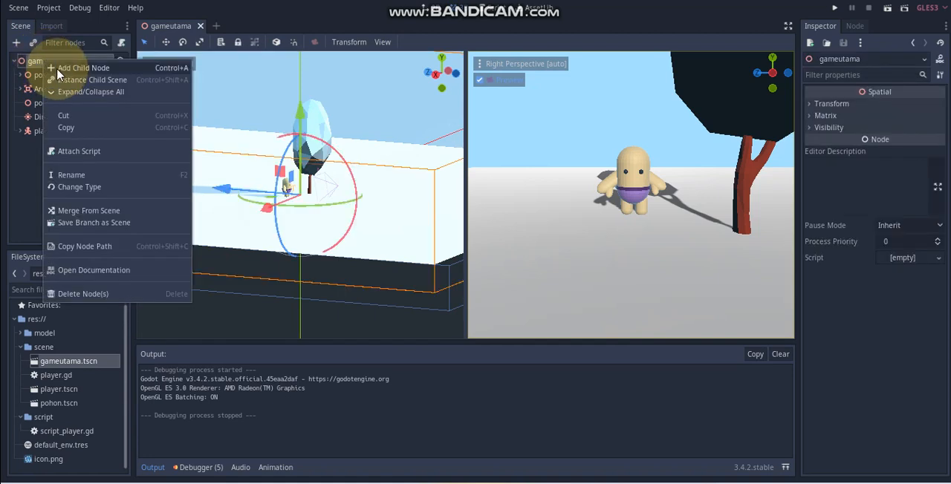
left_click(59, 69)
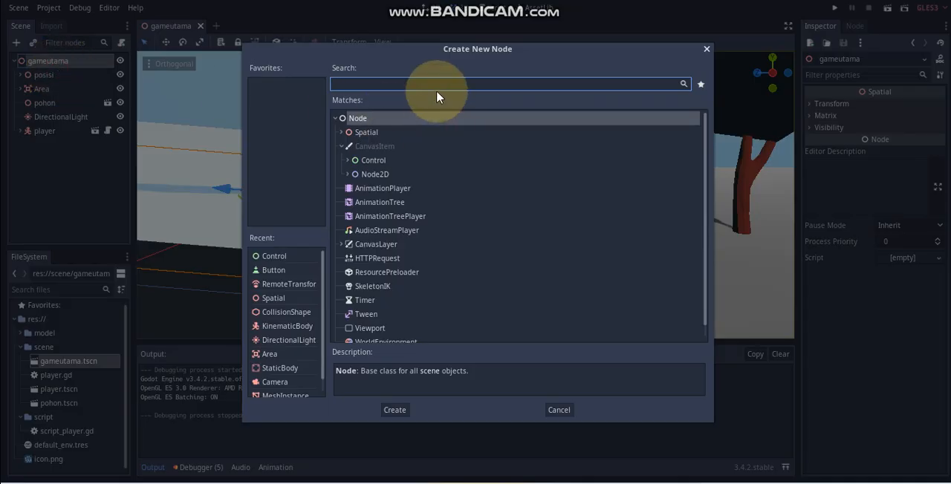
left_click(369, 159)
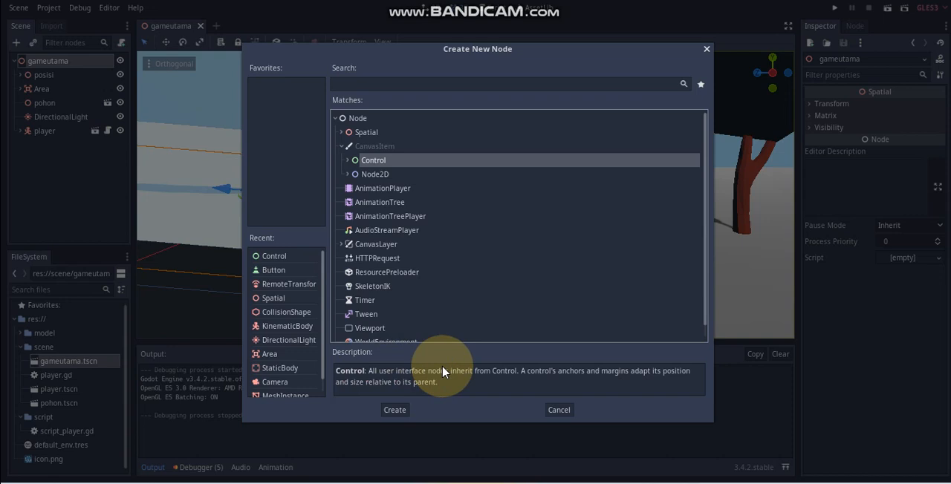
left_click(347, 159)
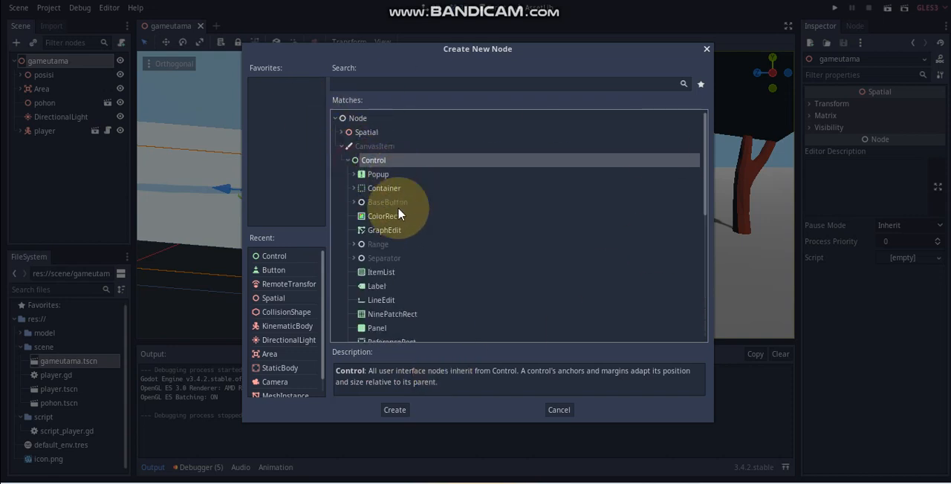
scroll(405, 245, "down", 2)
scroll(407, 275, "up", 1)
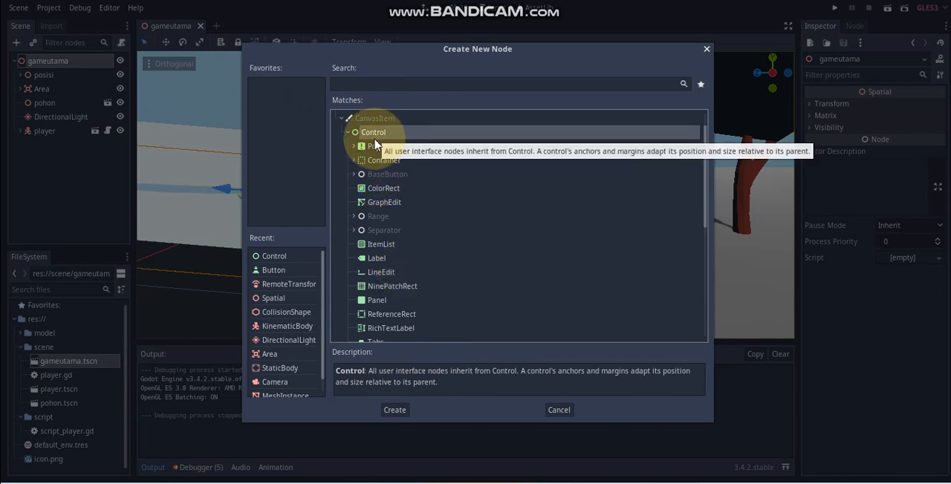
left_click(401, 410)
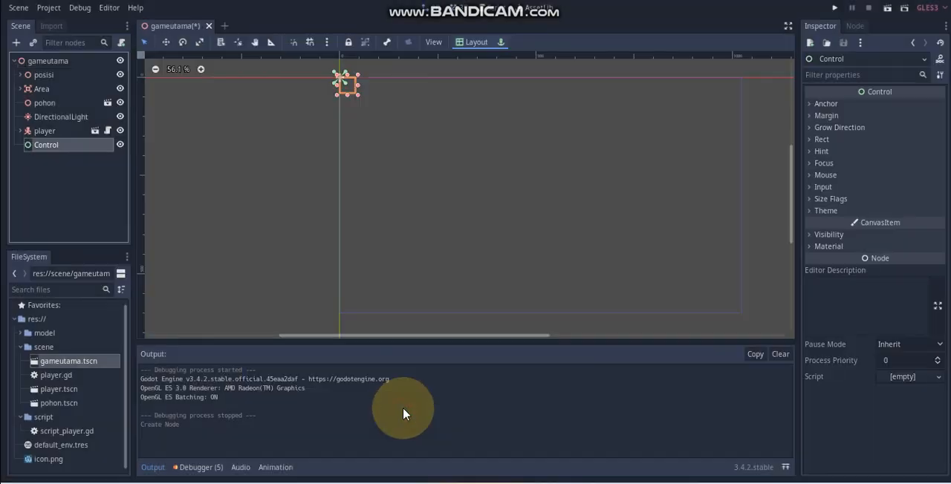
Step: Rename the new Control node as menu_utana and apply the Full Rect layout to it
double_click(47, 144)
type("m")
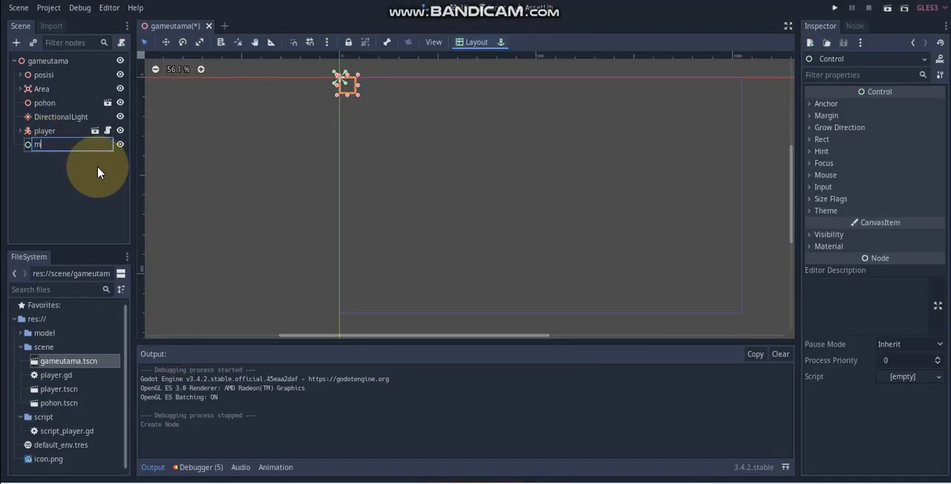
type("enu_utana")
key("Return")
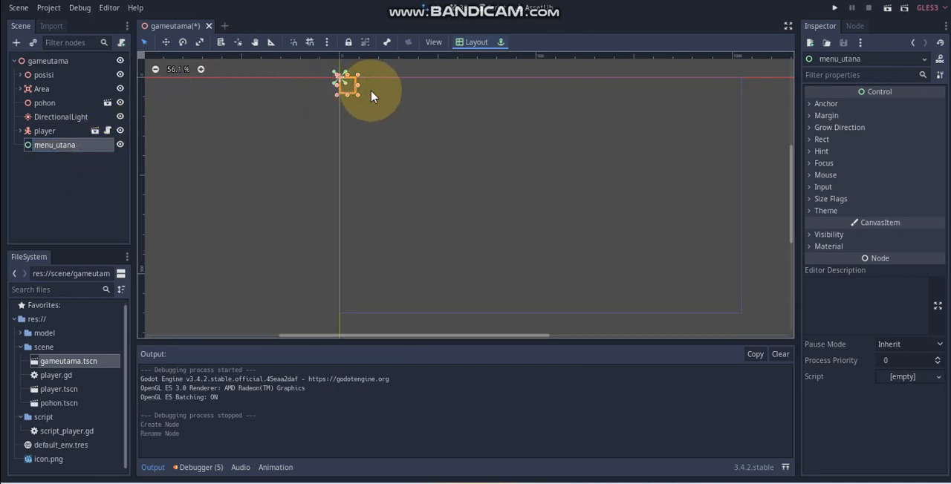
left_click(467, 45)
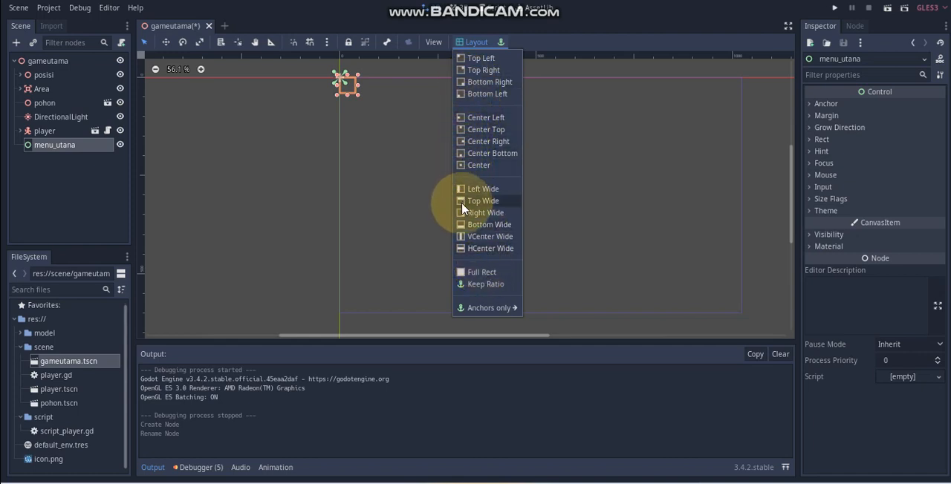
left_click(476, 274)
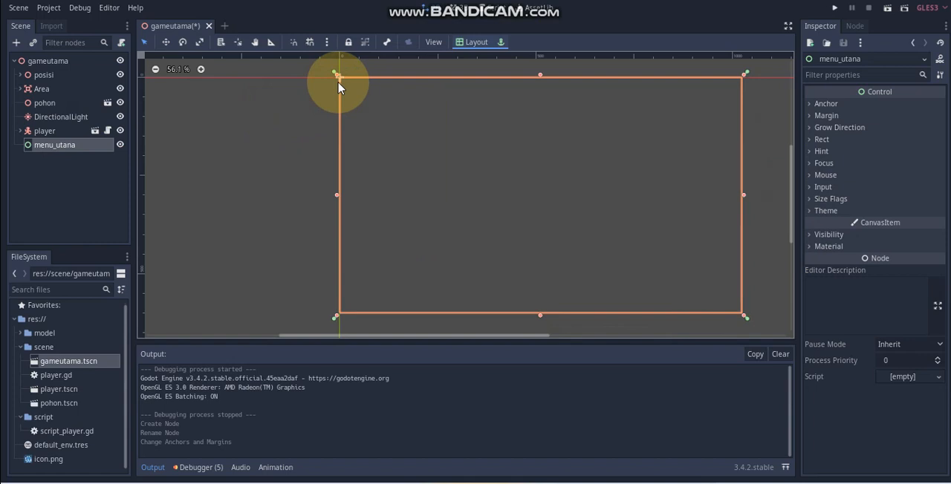
Step: Add a standard Button node as a child of menu_utana
right_click(34, 147)
left_click(47, 153)
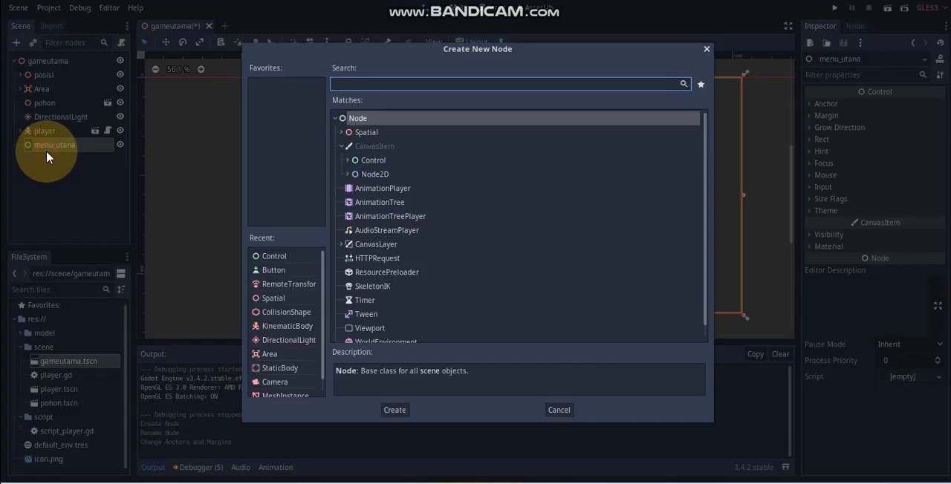
type("butt")
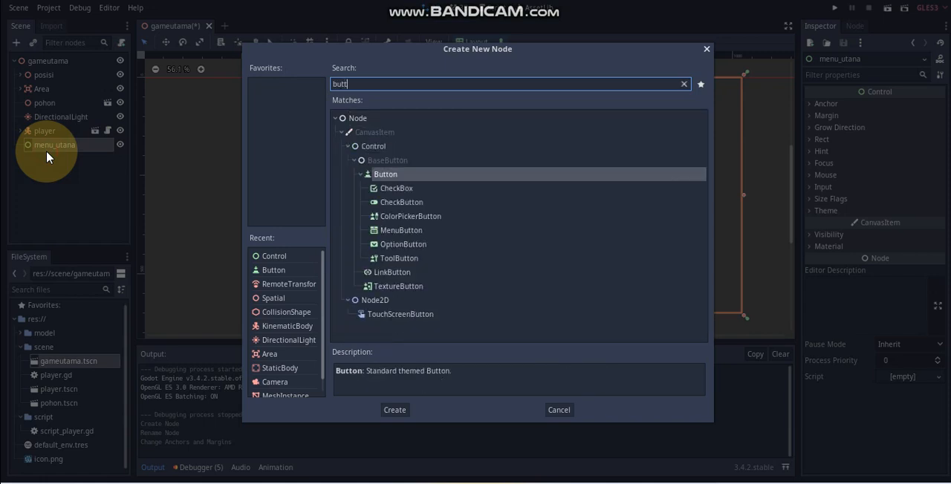
left_click(393, 290)
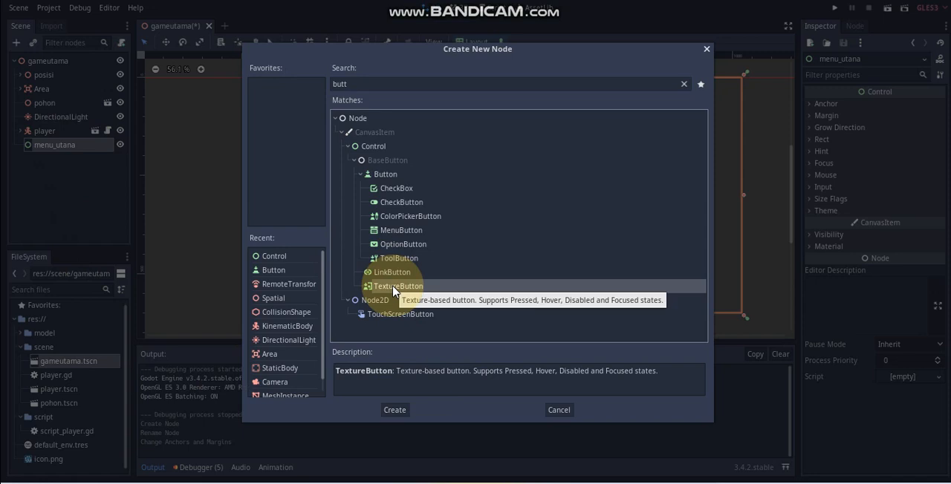
left_click(397, 175)
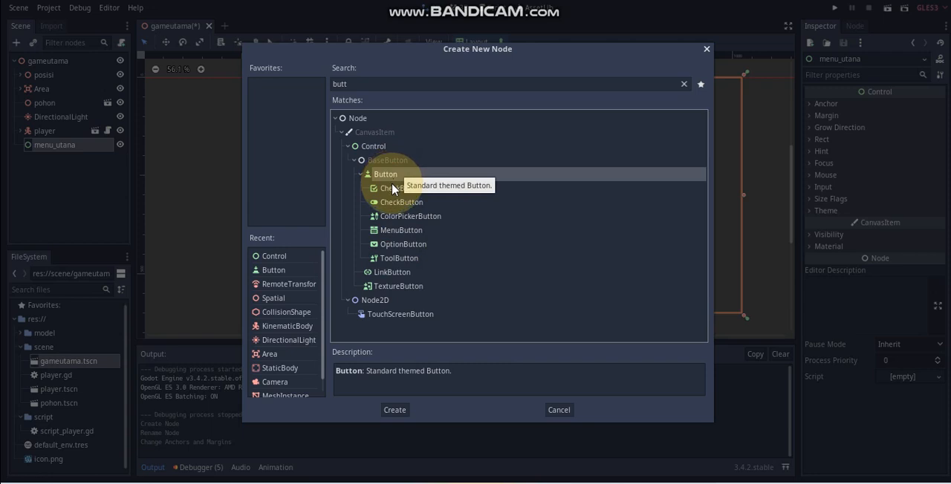
left_click(400, 409)
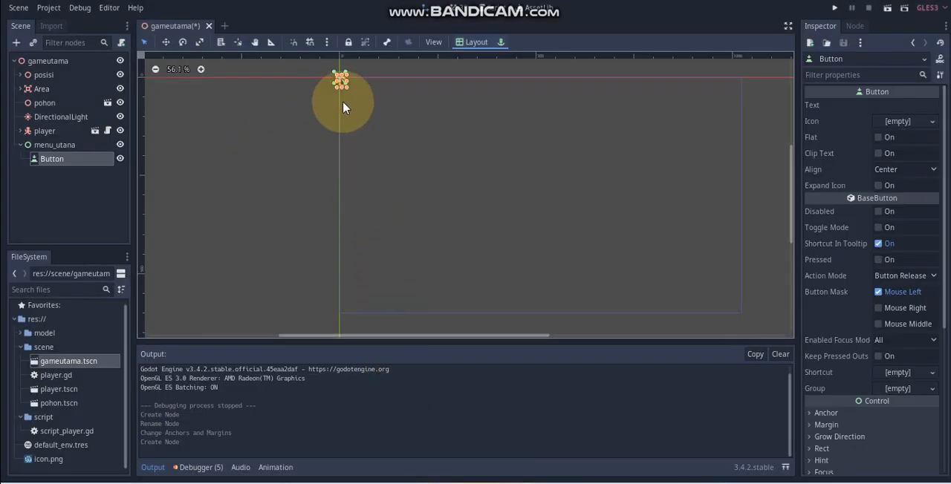
Step: Enlarge the button to about 242 × 75 and set its text to MAIN
left_click_drag(354, 89, 436, 114)
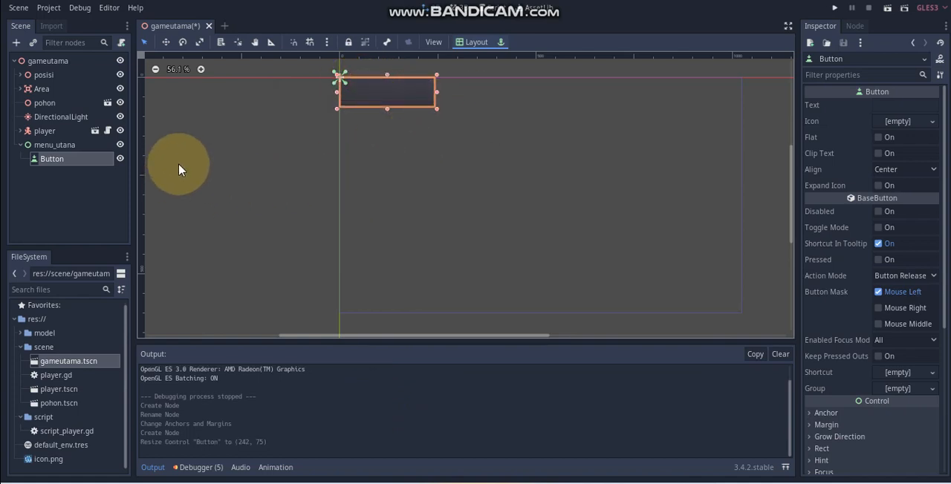
left_click(928, 104)
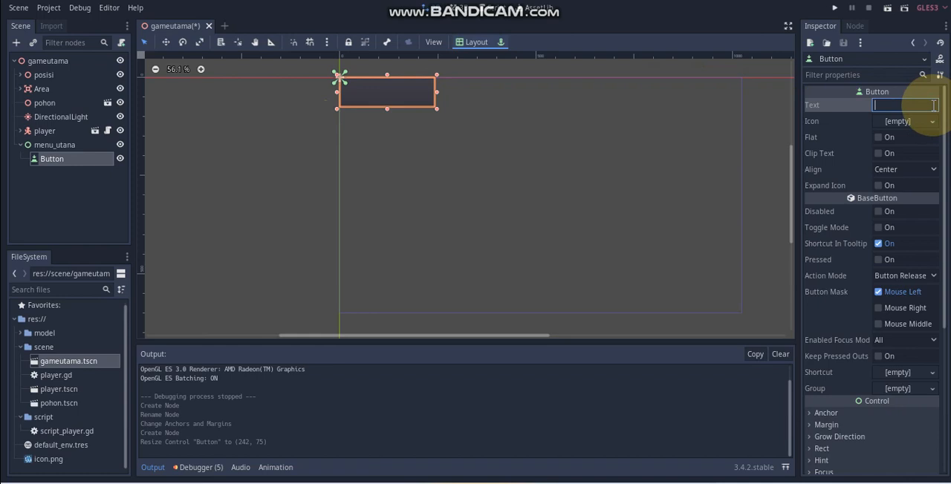
type("m")
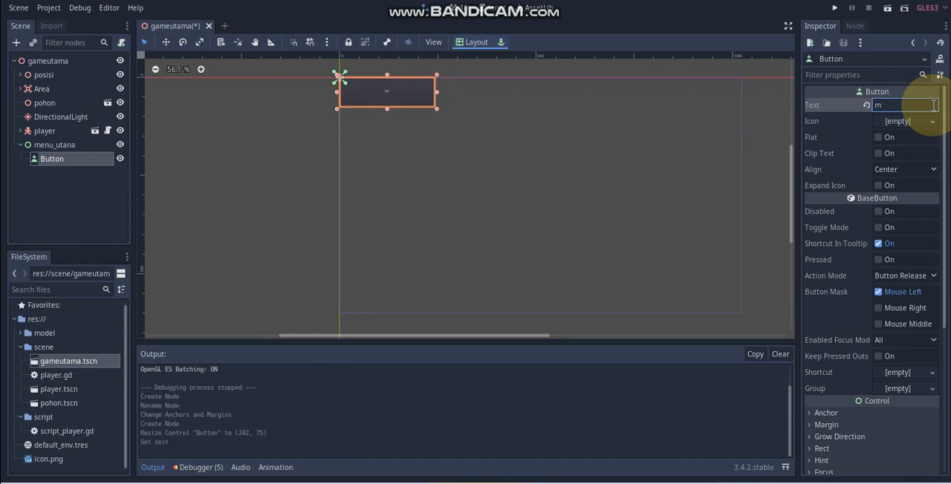
key("BackSpace")
type("MAIN")
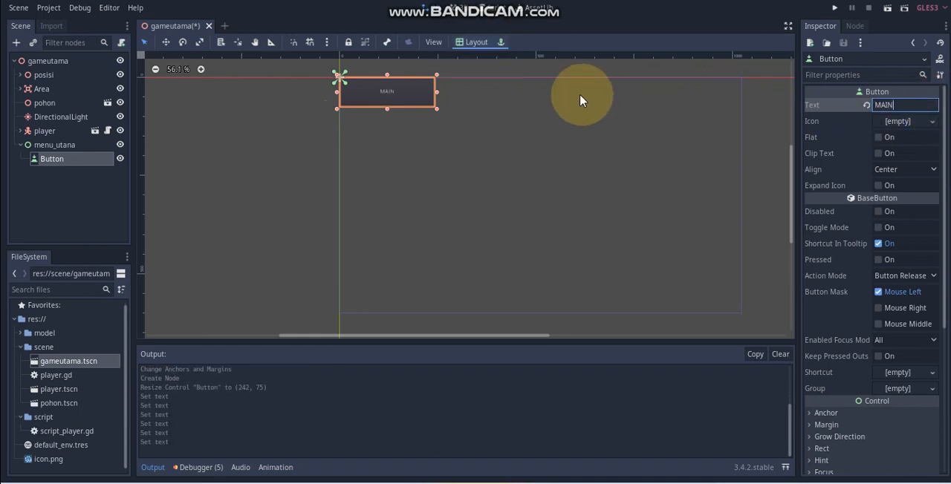
left_click(441, 161)
left_click(398, 106)
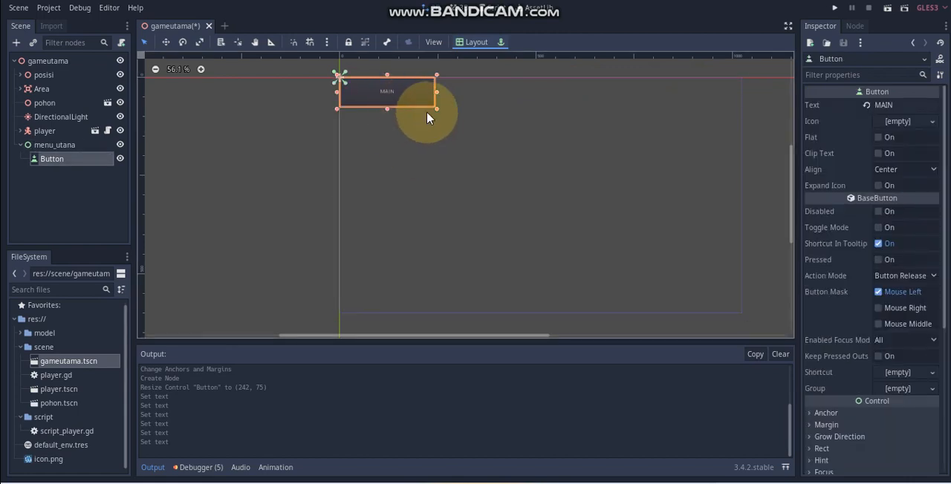
scroll(824, 342, "down", 5)
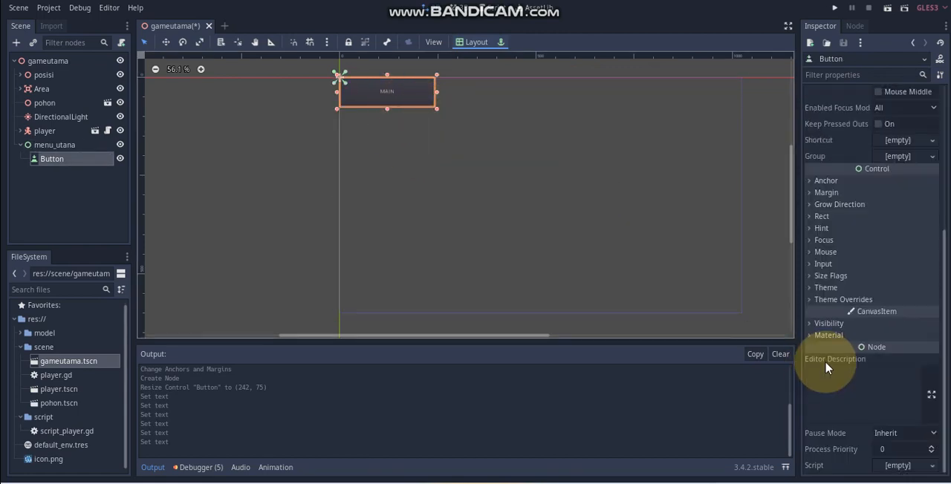
left_click(818, 299)
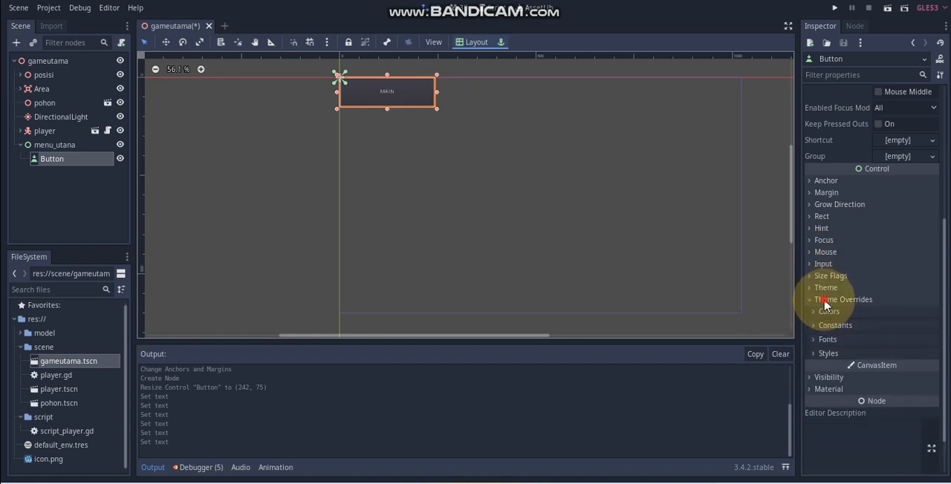
left_click(826, 339)
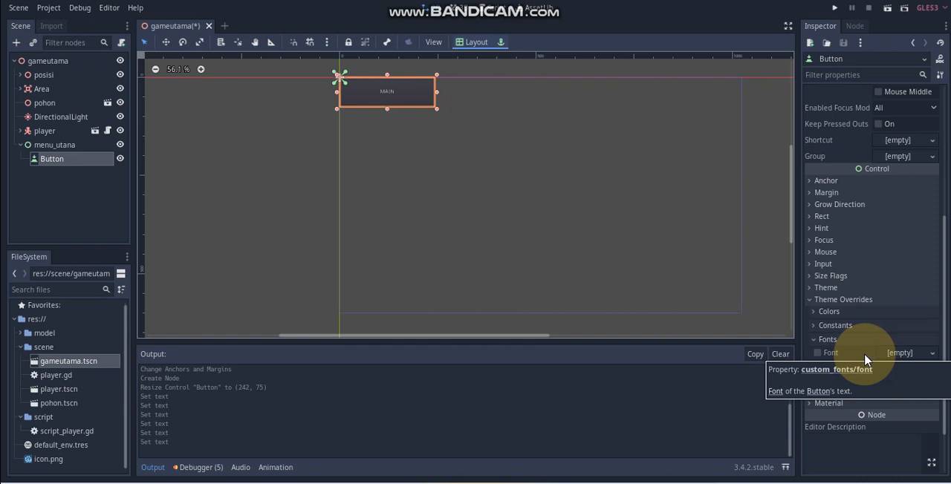
left_click(828, 340)
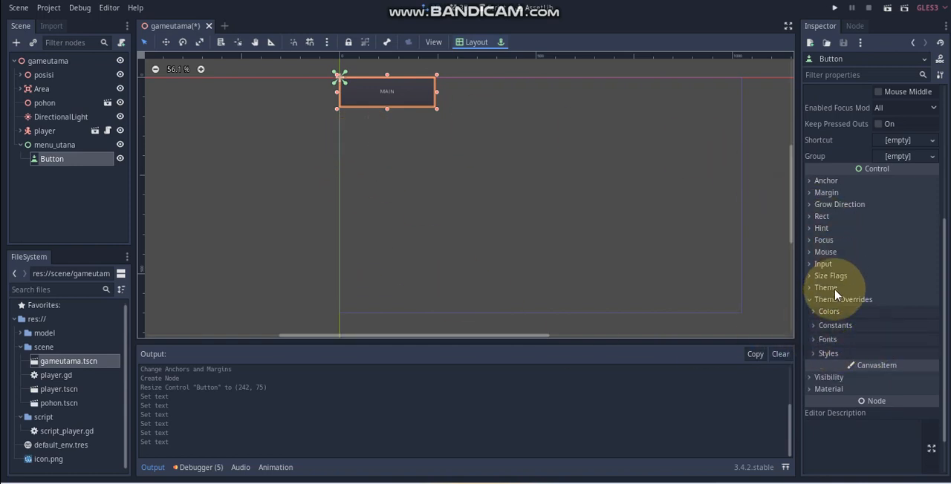
Step: Set the MAIN button's rect scale to 2 on both x and y
left_click(821, 217)
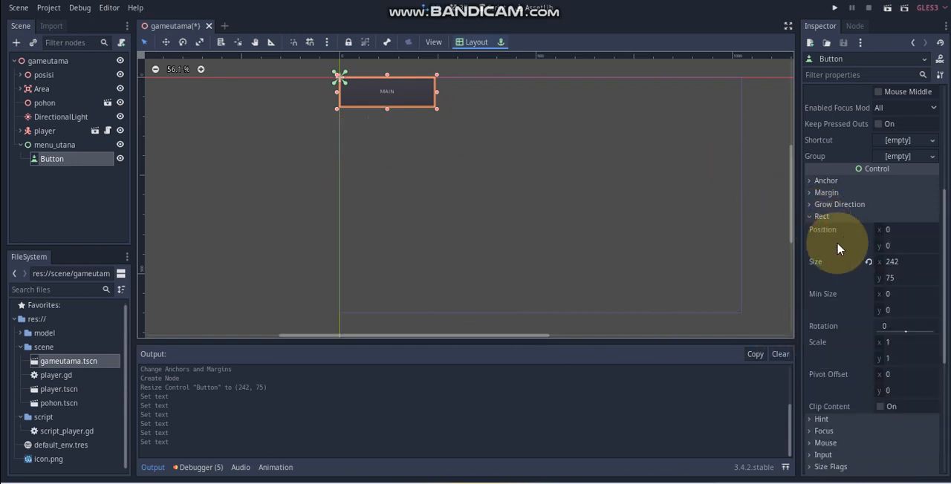
left_click(914, 341)
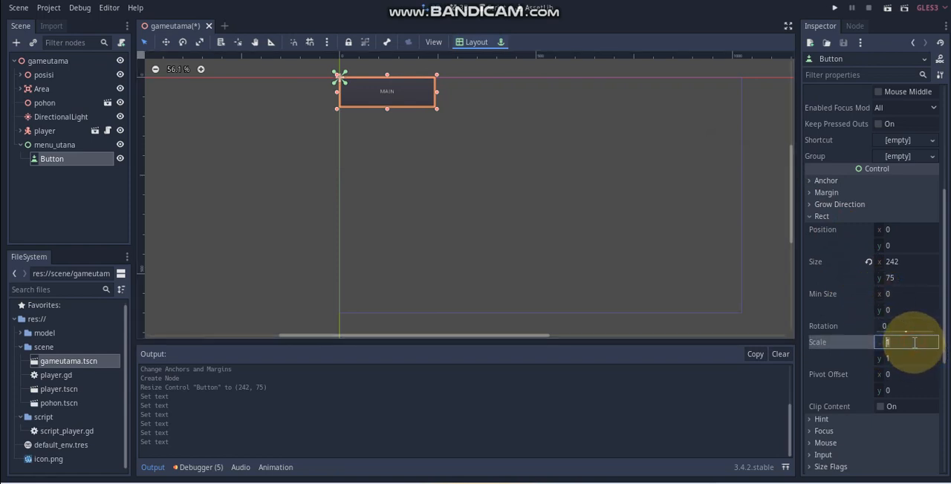
type("3")
key("BackSpace")
type("2")
key("Return")
left_click(906, 358)
type("2")
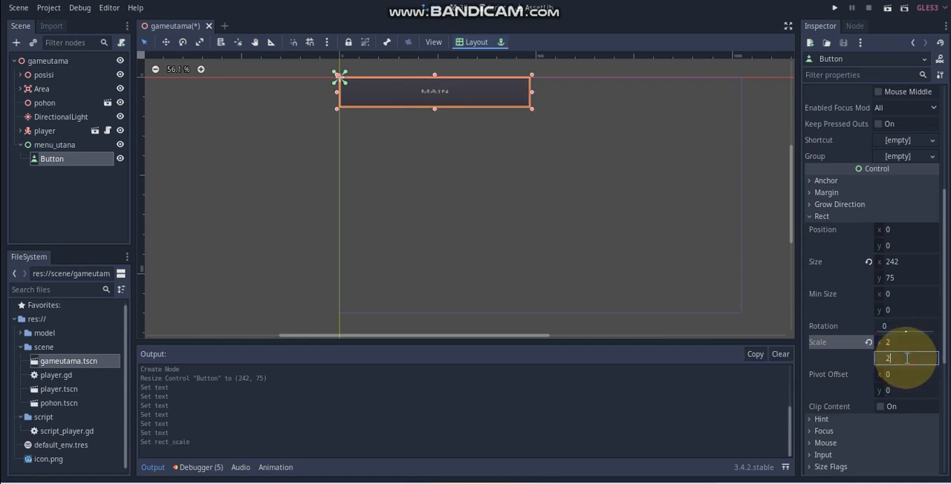
key("Return")
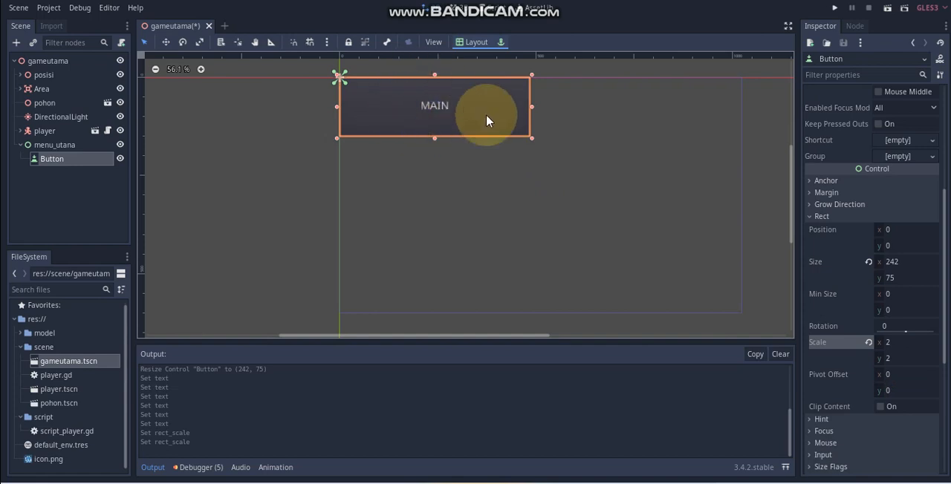
Step: Resize the MAIN button to about 131 × 40 and move it to about (67, 326) within the menu area
left_click_drag(532, 139, 453, 125)
left_click(429, 141)
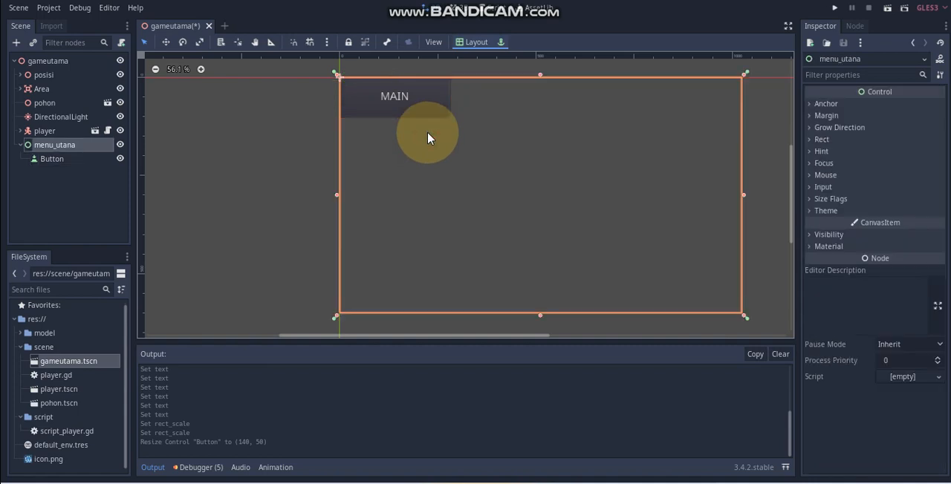
left_click(413, 109)
left_click_drag(451, 118, 431, 213)
left_click(926, 388)
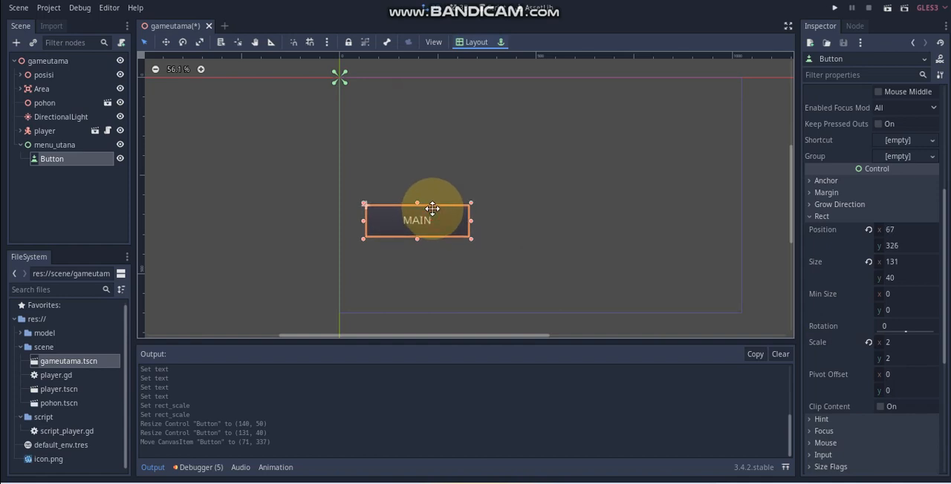
left_click(497, 256)
left_click(448, 215)
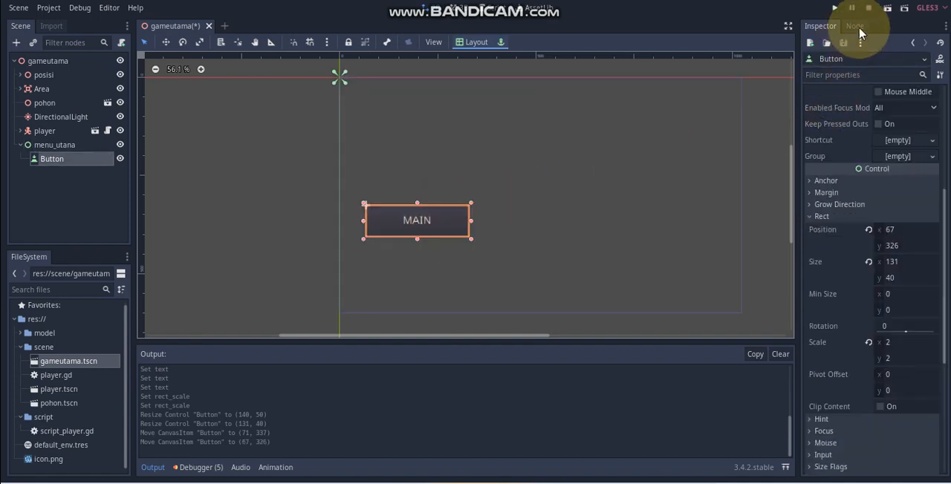
Step: Run the current scene, try the MAIN button in the game window, and close the game
left_click(887, 7)
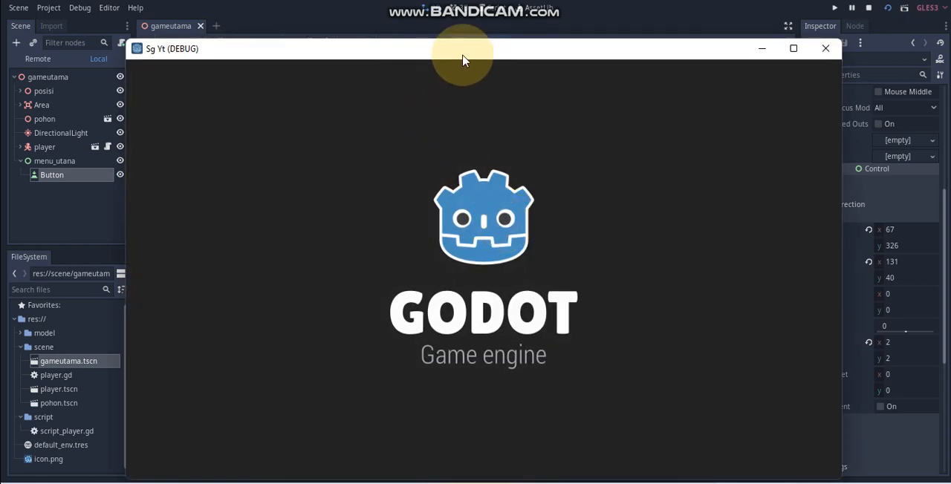
left_click_drag(462, 60, 471, 37)
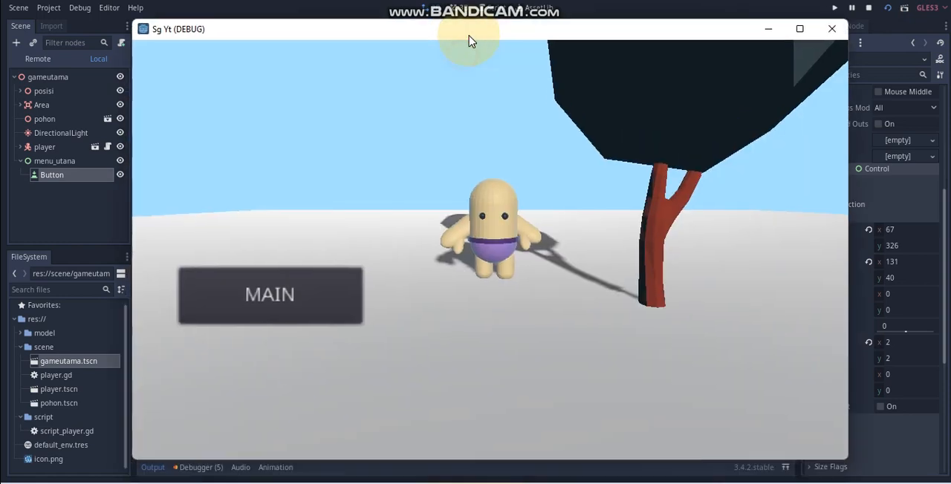
left_click(288, 304)
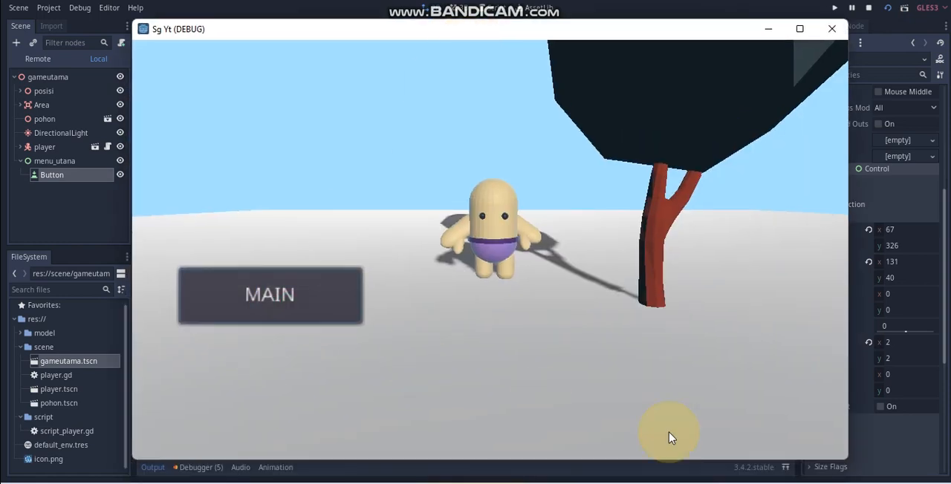
left_click(839, 33)
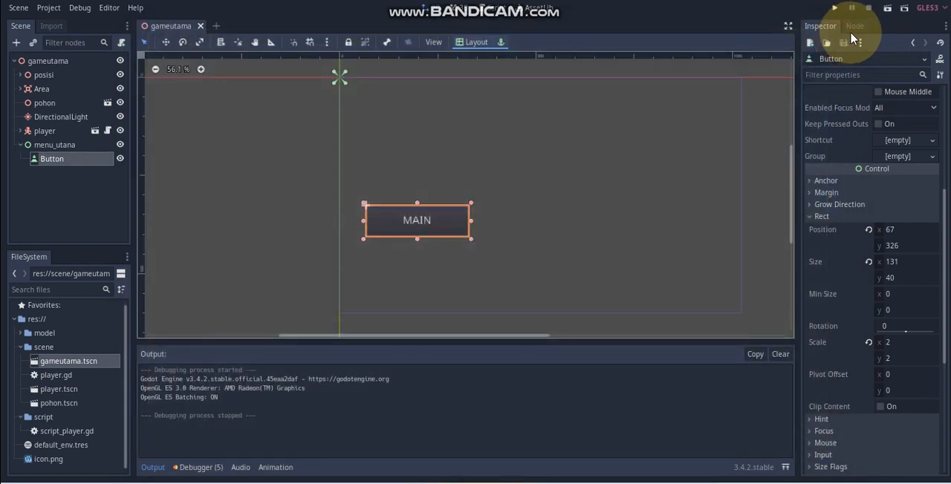
scroll(873, 225, "up", 5)
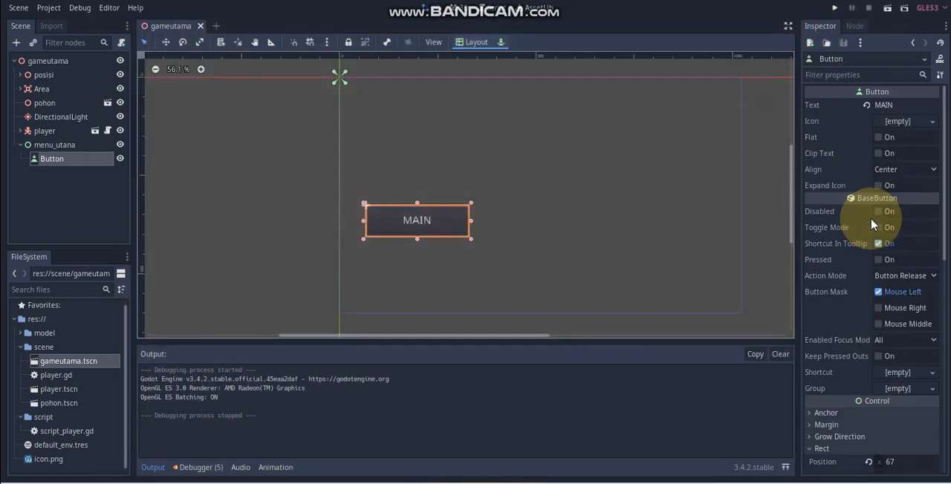
left_click(887, 123)
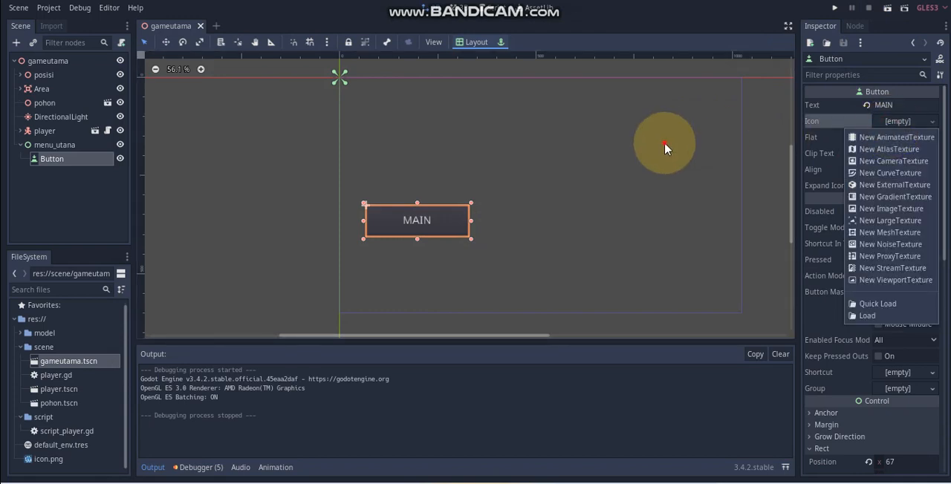
left_click(648, 151)
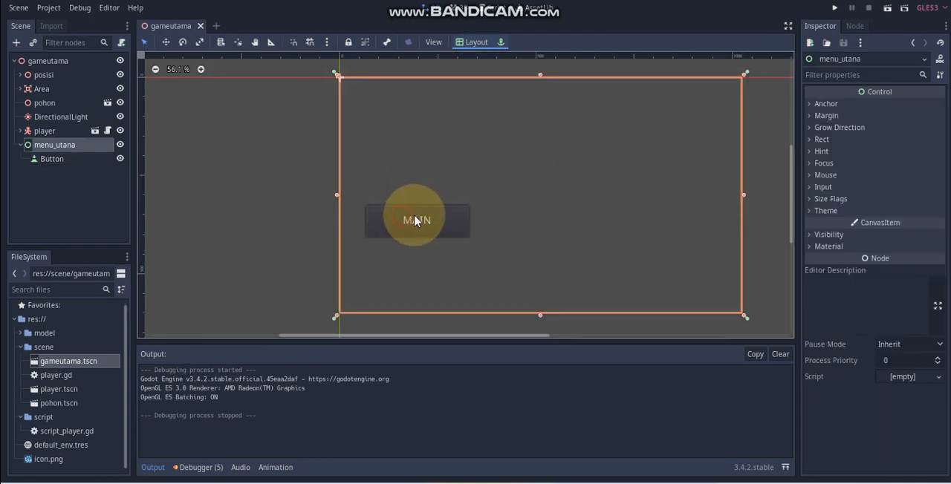
Step: Enable Flat on the MAIN button, run the scene to try the button, and close the game
left_click(416, 220)
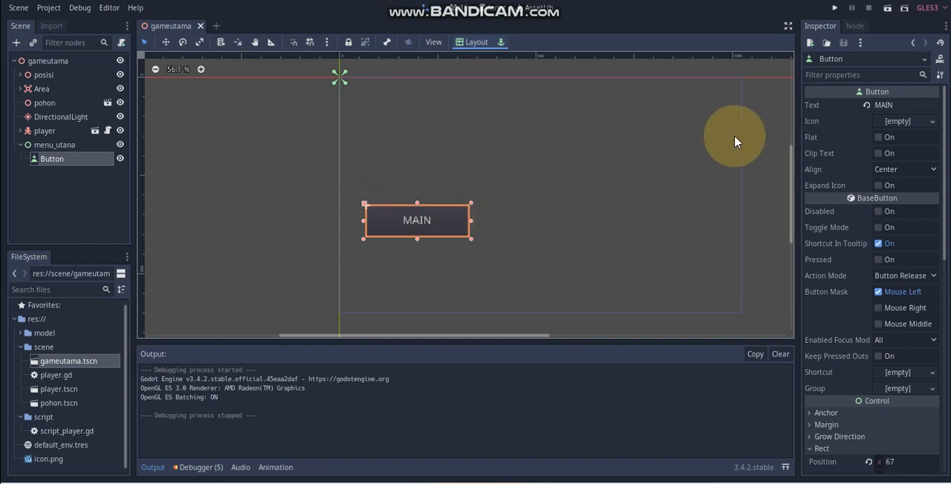
left_click(880, 140)
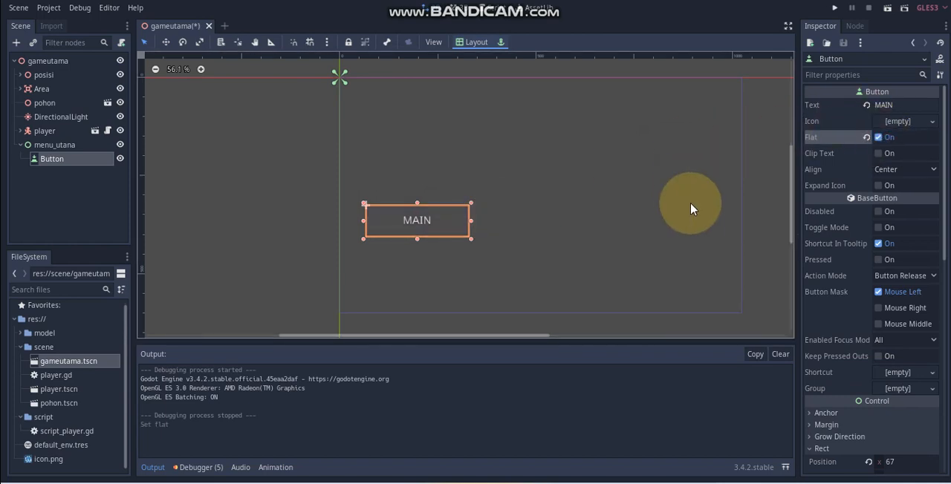
left_click(668, 212)
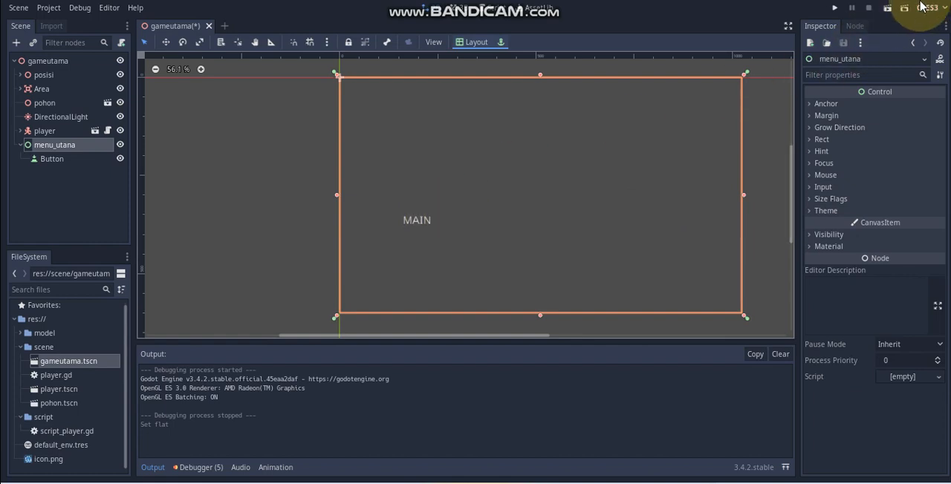
left_click(888, 8)
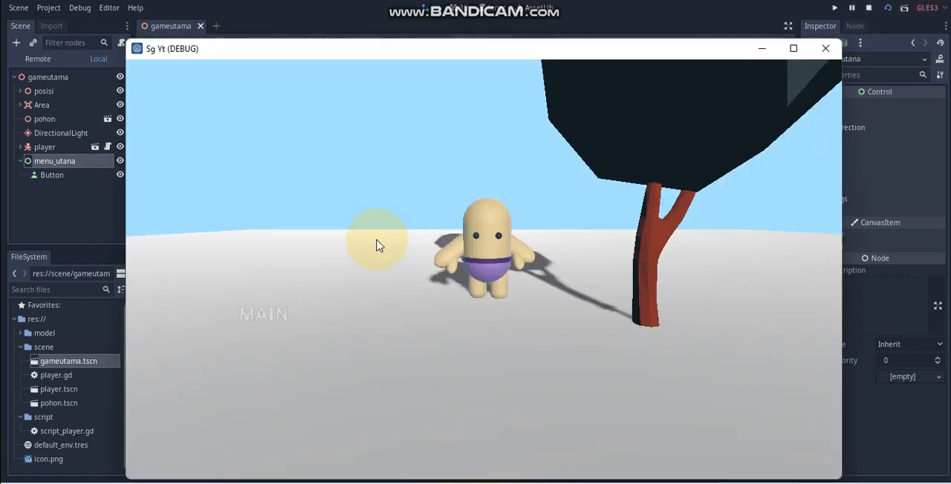
left_click(269, 315)
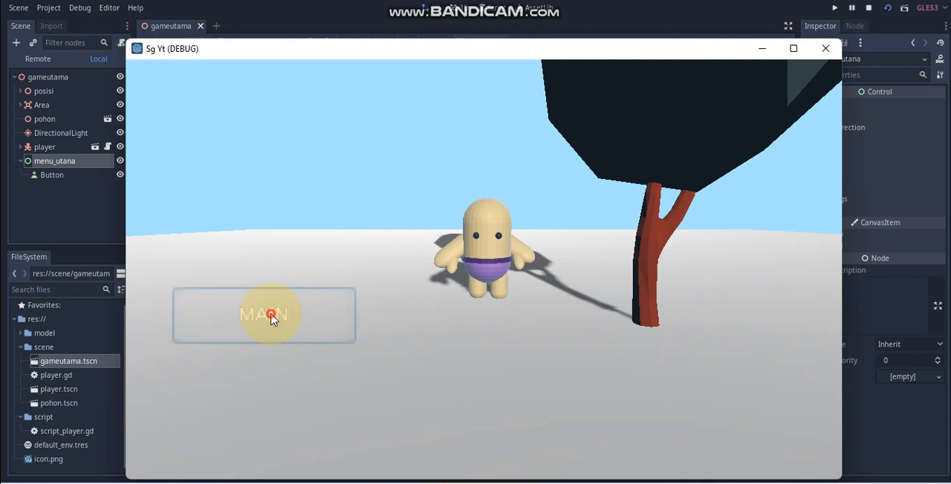
left_click(825, 48)
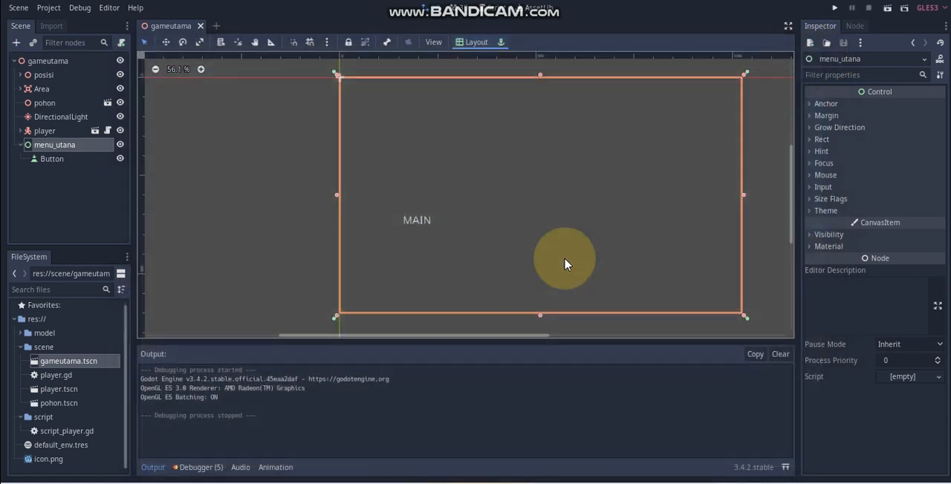
Step: Turn off the Flat option of the MAIN button
left_click(413, 222)
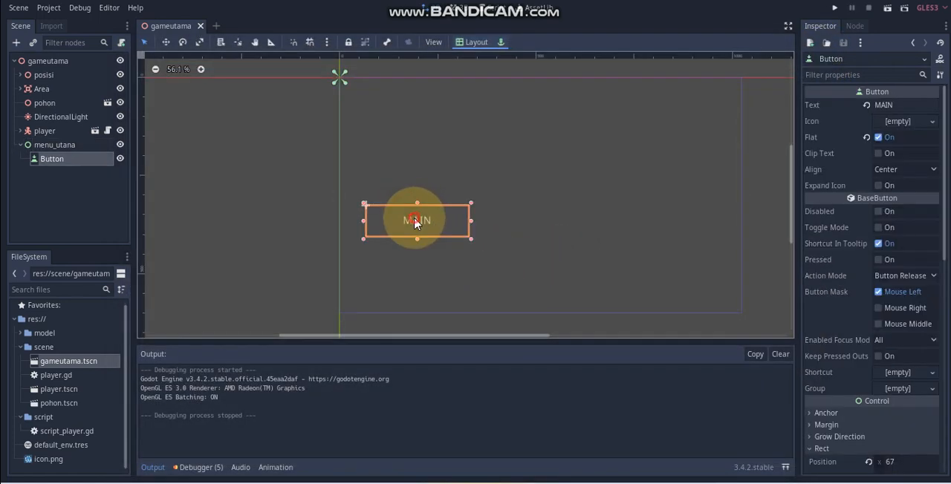
left_click(878, 137)
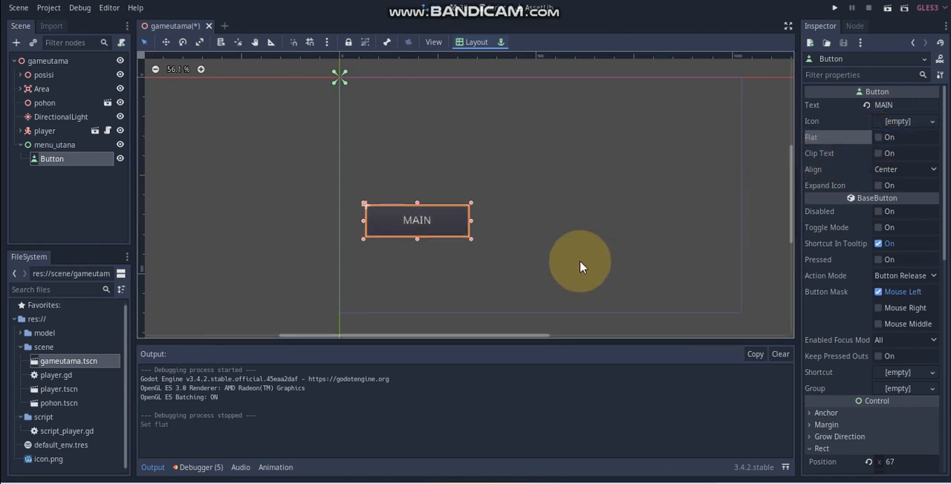
Step: Assign a new StyleBoxFlat to the Normal style in the MAIN button's theme overrides
scroll(853, 327, "down", 3)
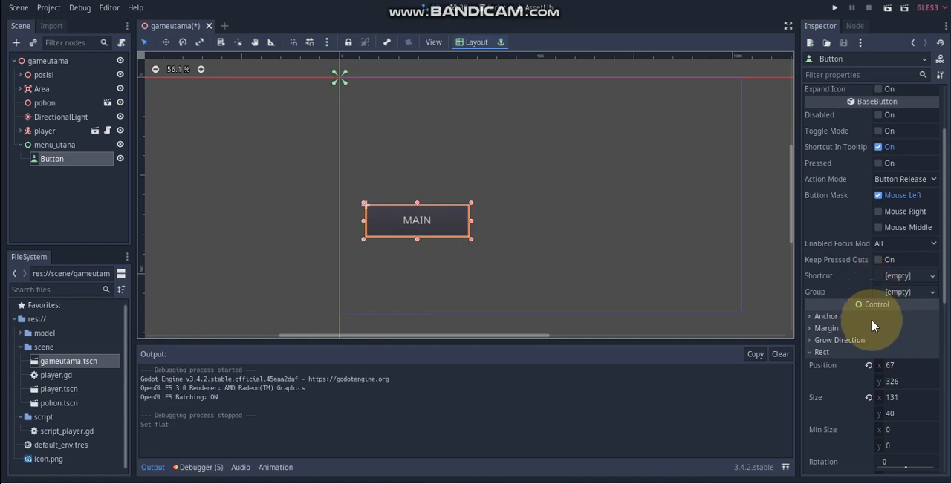
left_click(811, 353)
scroll(883, 298, "down", 4)
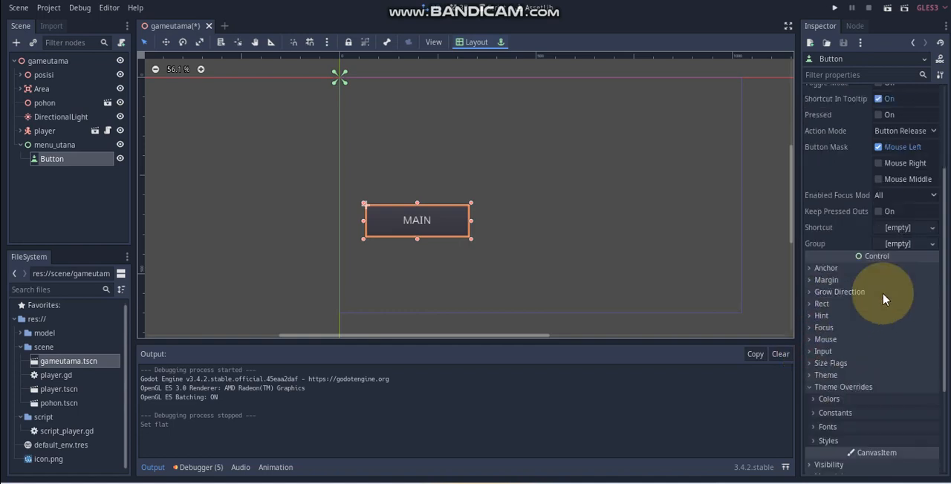
left_click(829, 299)
scroll(856, 319, "down", 2)
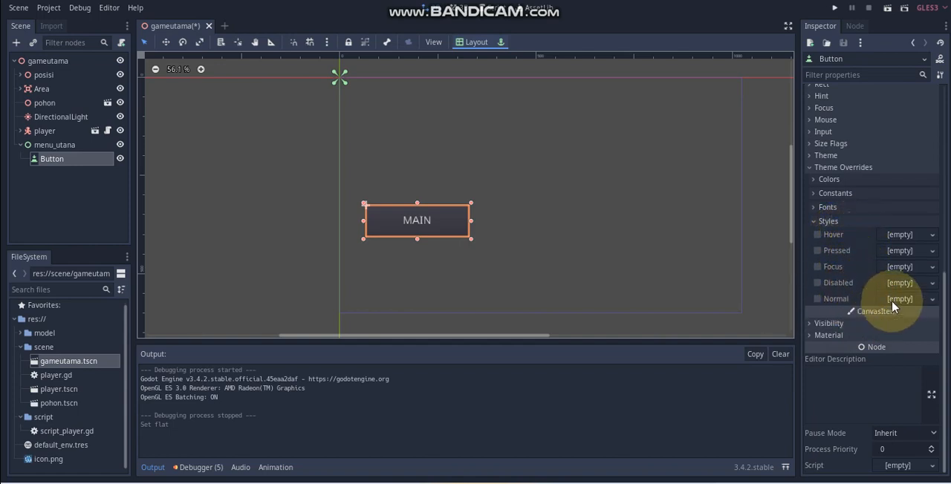
left_click(892, 301)
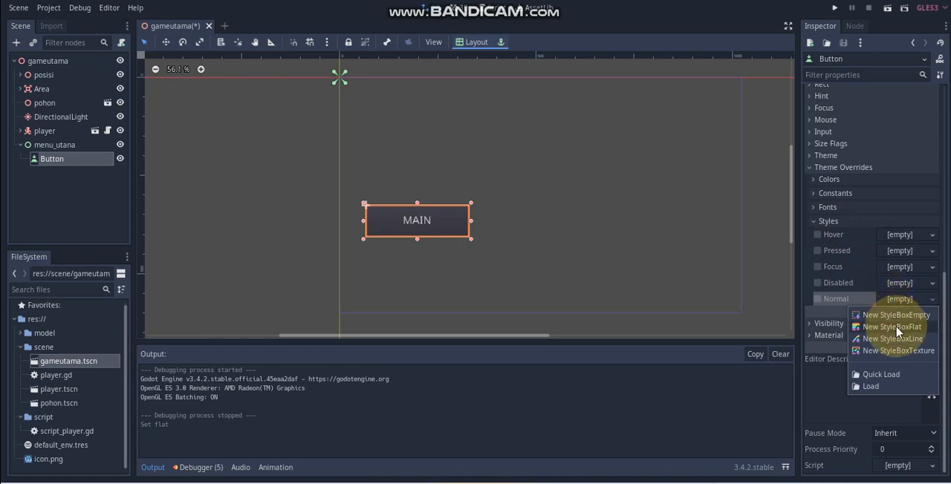
left_click(897, 327)
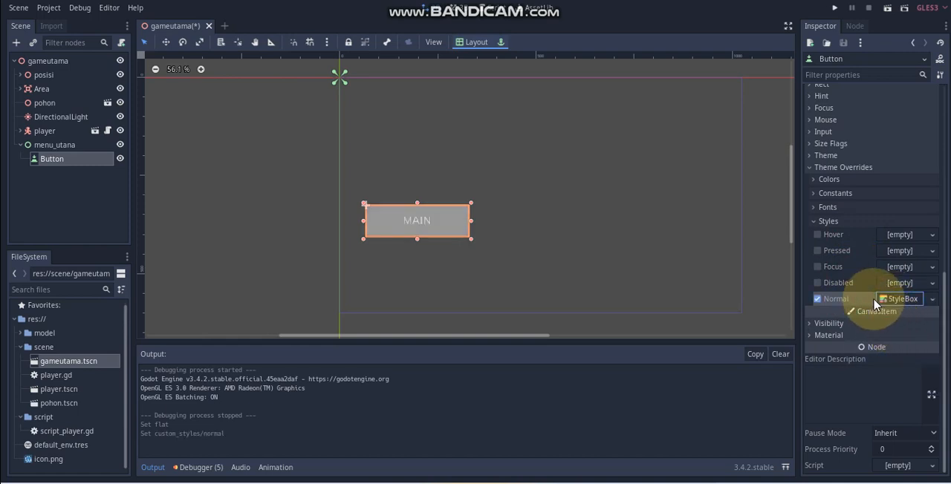
Step: Set the background colour of the MAIN button's Normal style box to a dark navy blue
left_click(901, 300)
left_click(904, 411)
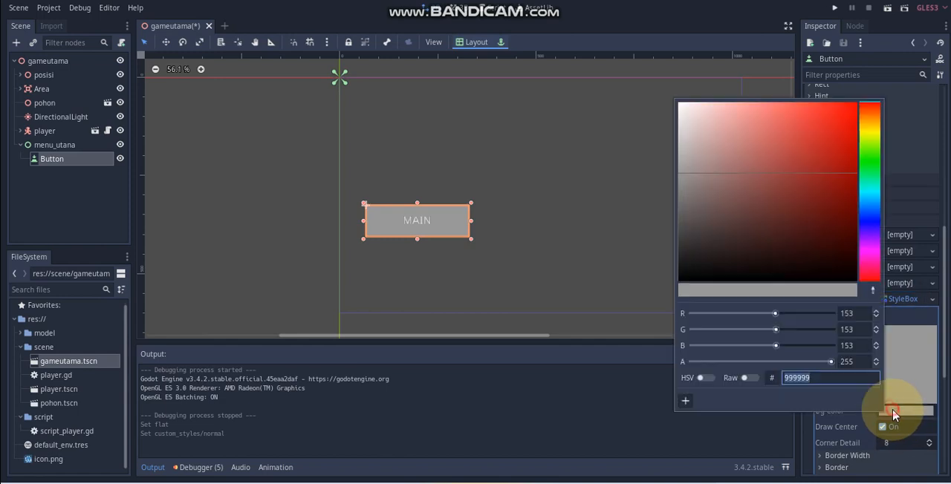
left_click(870, 216)
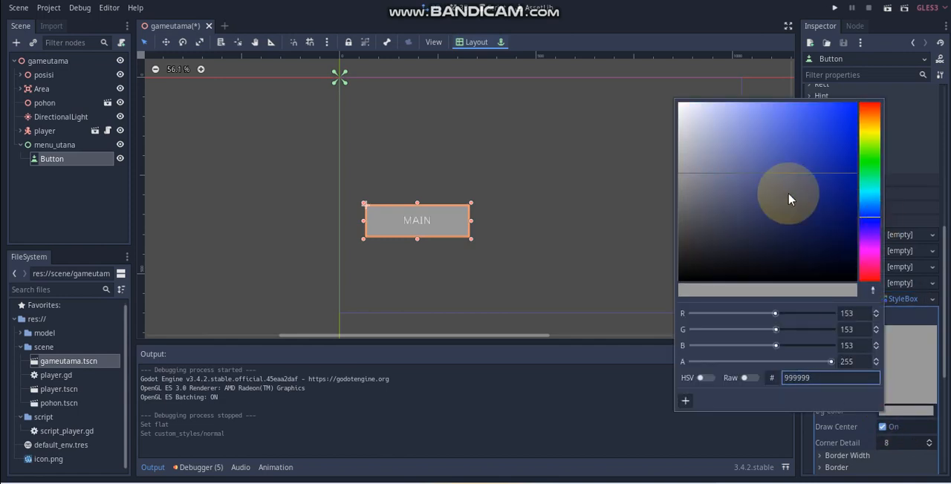
left_click_drag(789, 201, 786, 220)
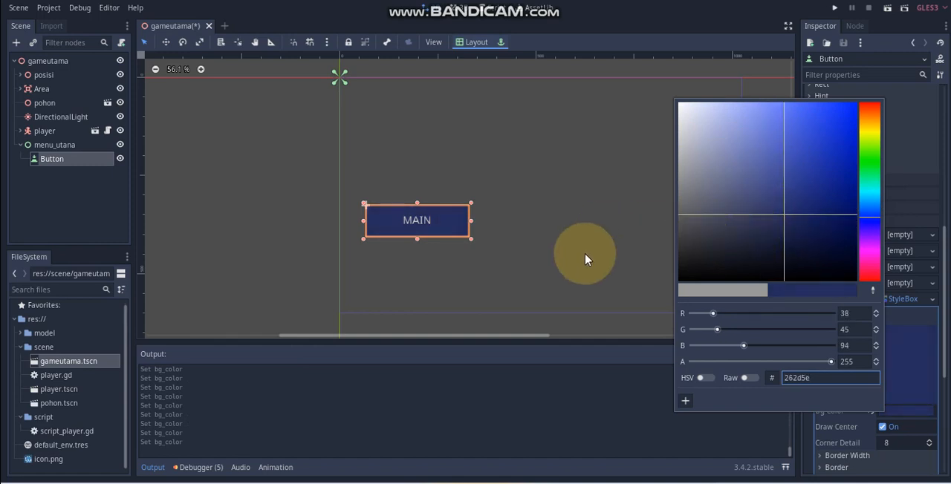
left_click(805, 232)
left_click(616, 244)
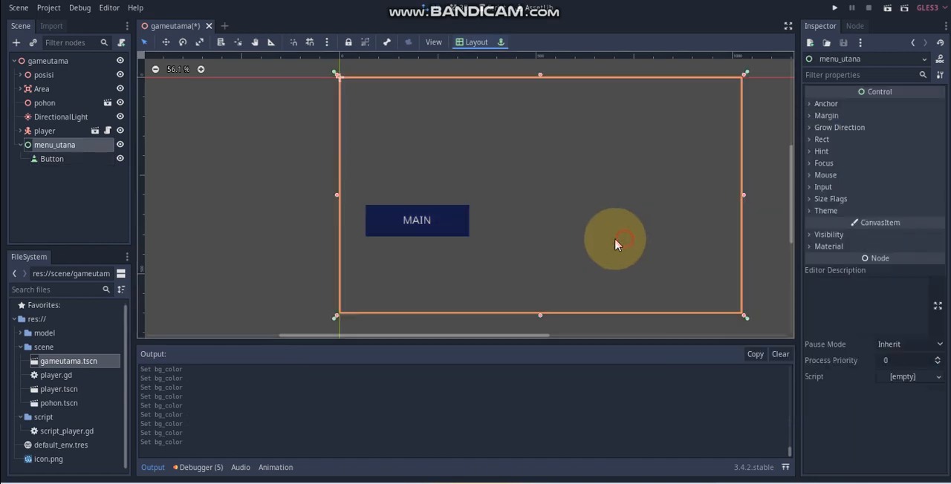
Step: Assign a new StyleBoxFlat to the MAIN button's Hover style override
left_click(452, 220)
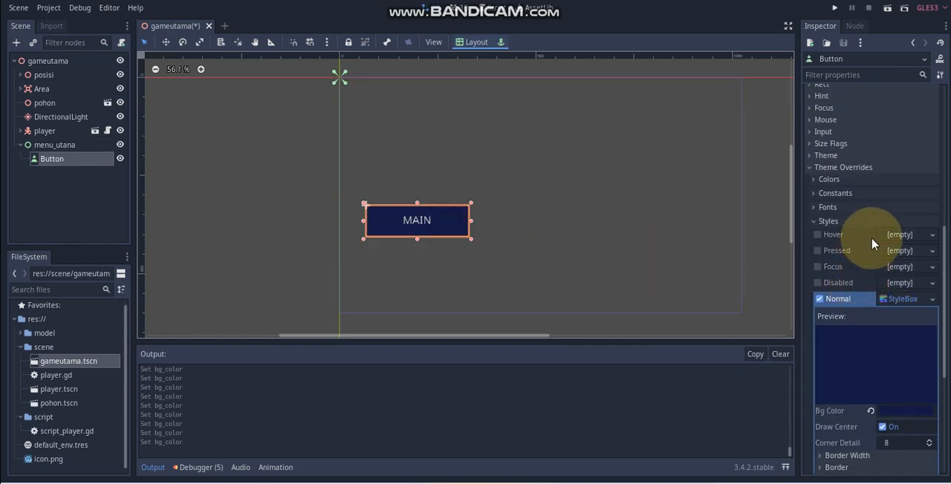
left_click(820, 235)
left_click(910, 235)
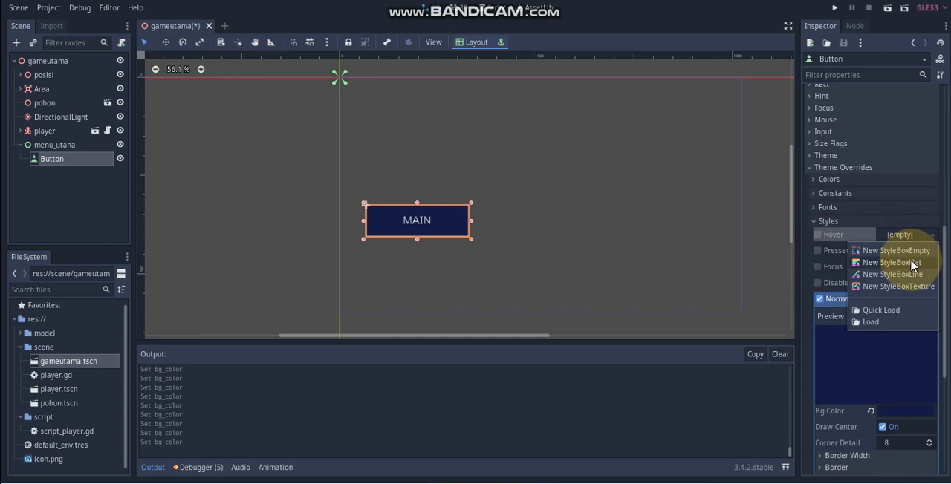
left_click(912, 262)
Step: Set the Hover style box's background colour to a lighter blue, about 4d50a2
left_click(900, 235)
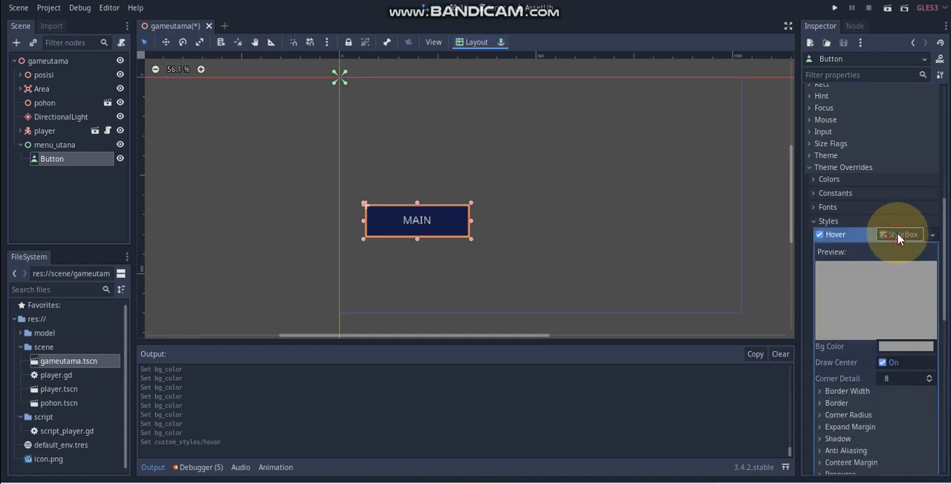
left_click(900, 348)
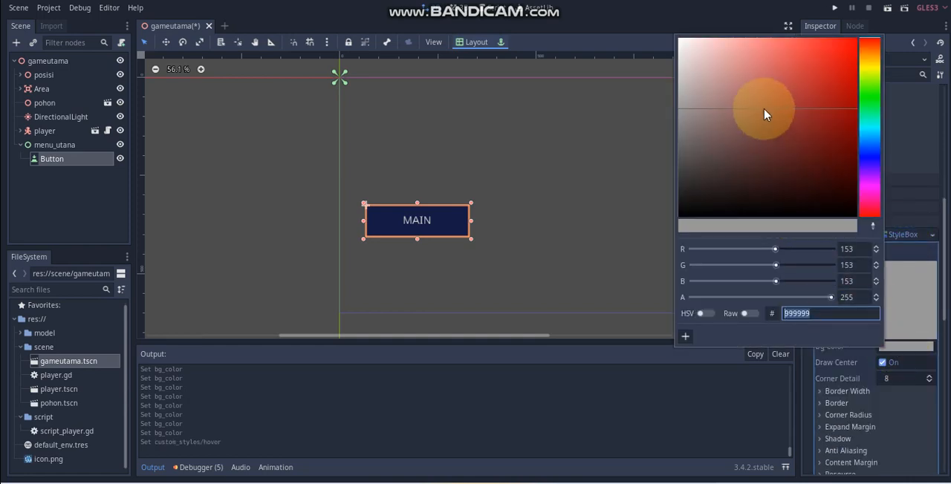
mouse_move(764, 109)
left_mouse_down()
mouse_move(749, 123)
mouse_move(723, 121)
mouse_move(732, 165)
mouse_move(769, 161)
mouse_move(768, 102)
left_mouse_up()
left_click(874, 156)
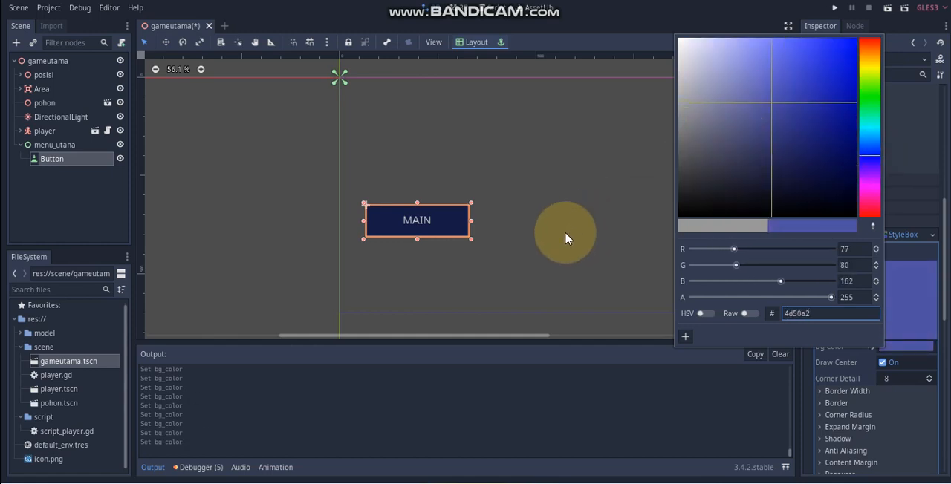
left_click(734, 283)
left_click(424, 222)
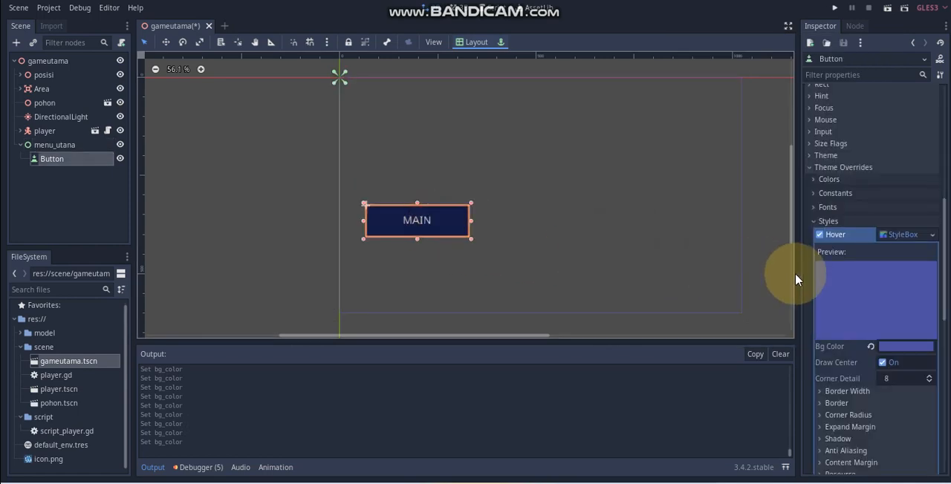
Step: Collapse the Hover style settings and assign a new StyleBoxFlat to the MAIN button's Pressed style override
left_click(907, 187)
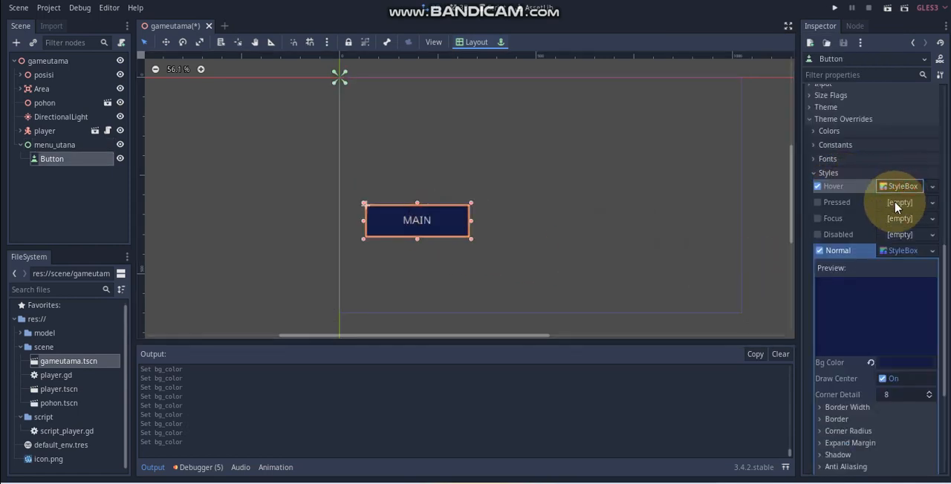
left_click(900, 203)
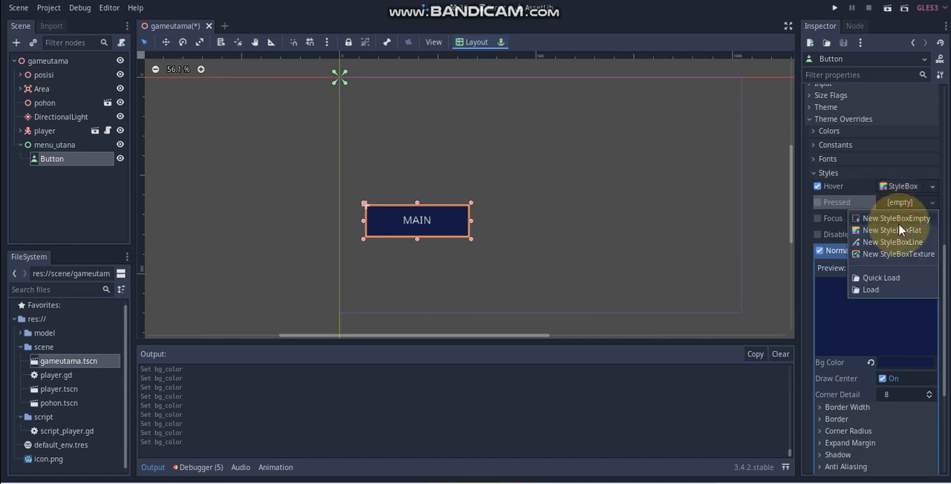
left_click(899, 231)
left_click(902, 202)
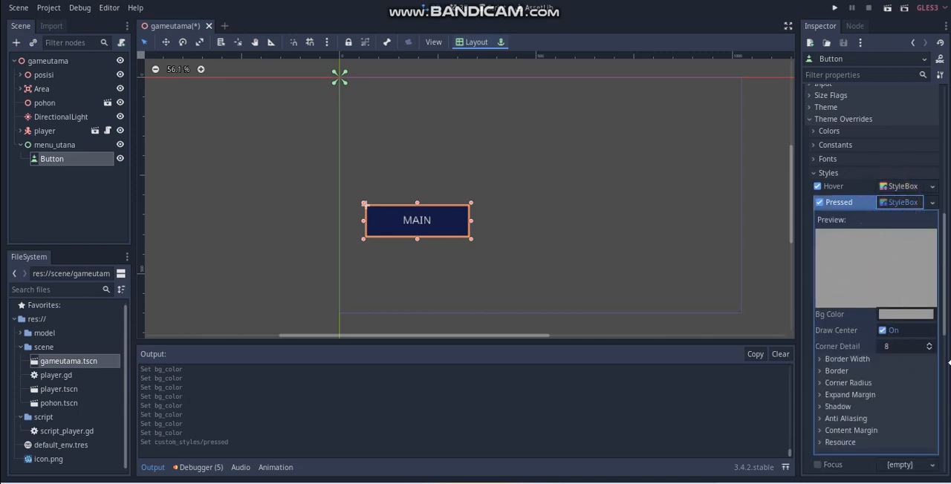
Step: Pick a new background colour for the MAIN button's Pressed style box
left_click(911, 316)
left_click_drag(777, 152, 853, 169)
left_click(874, 124)
left_click(637, 247)
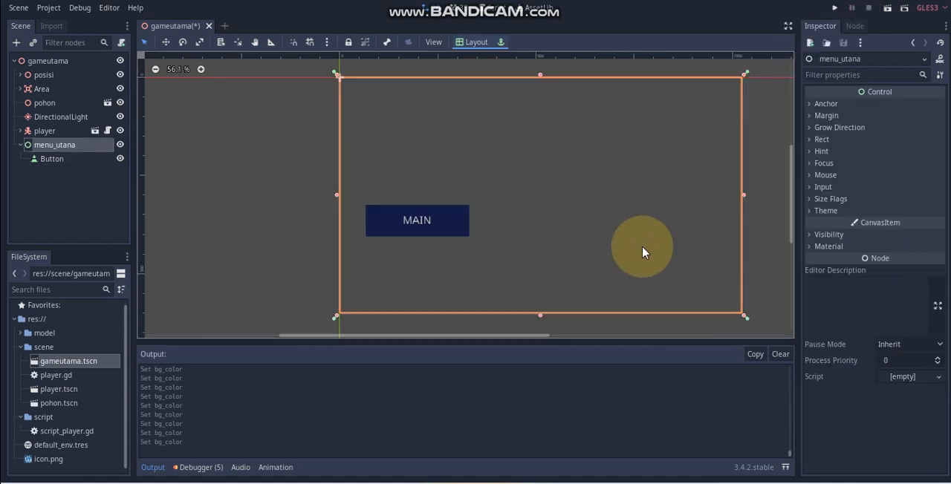
Step: Run the current scene, test the MAIN button's pressed style in the game window, and close the game
left_click(888, 9)
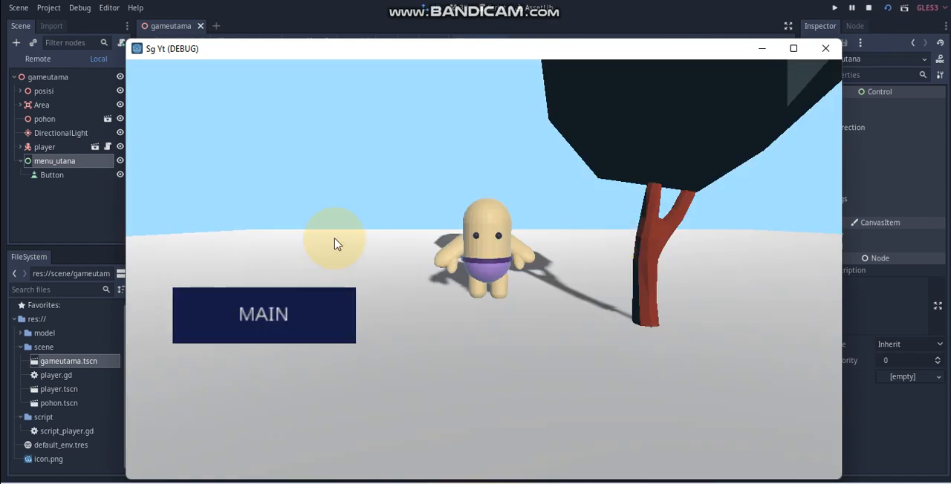
left_click(291, 308)
left_click(292, 308)
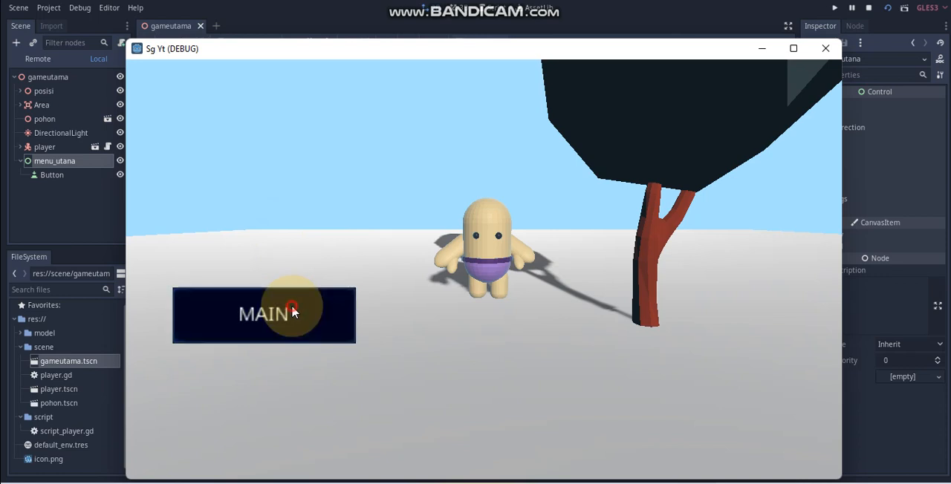
left_click(825, 48)
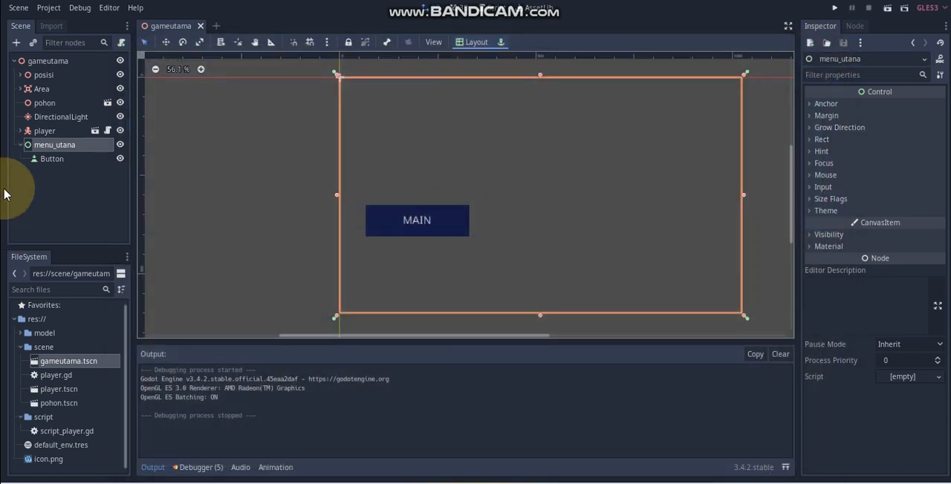
Step: Rename the Button node under menu_utana to but_main
double_click(53, 160)
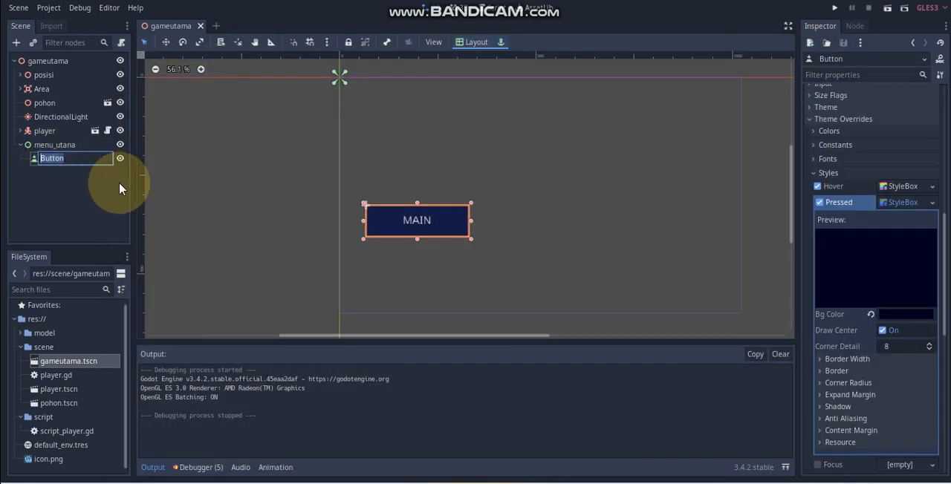
type("BUT_MA")
key("BackSpace")
key("BackSpace")
key("BackSpace")
key("BackSpace")
key("BackSpace")
key("BackSpace")
type("but")
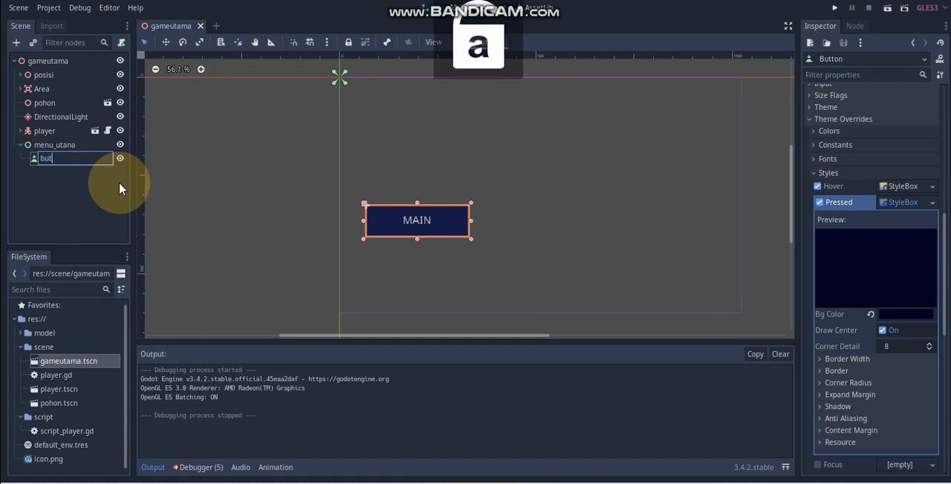
type("_main")
key("Return")
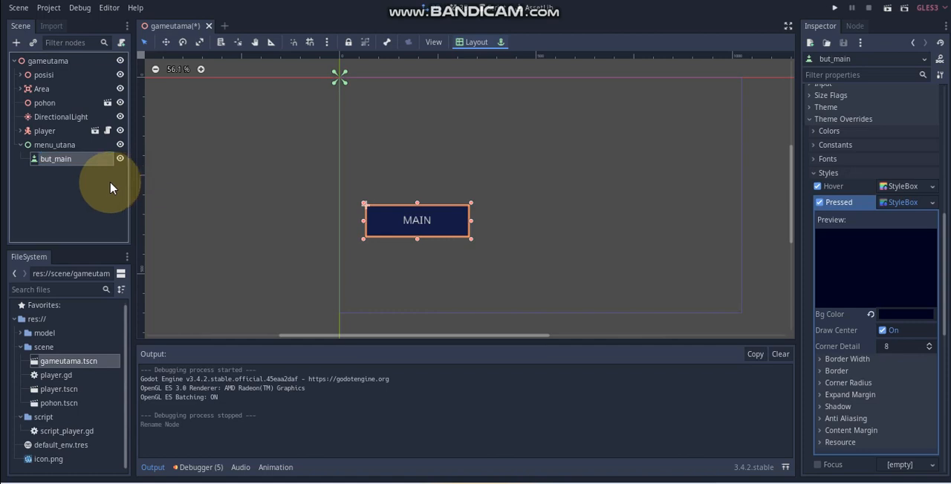
left_click(83, 180)
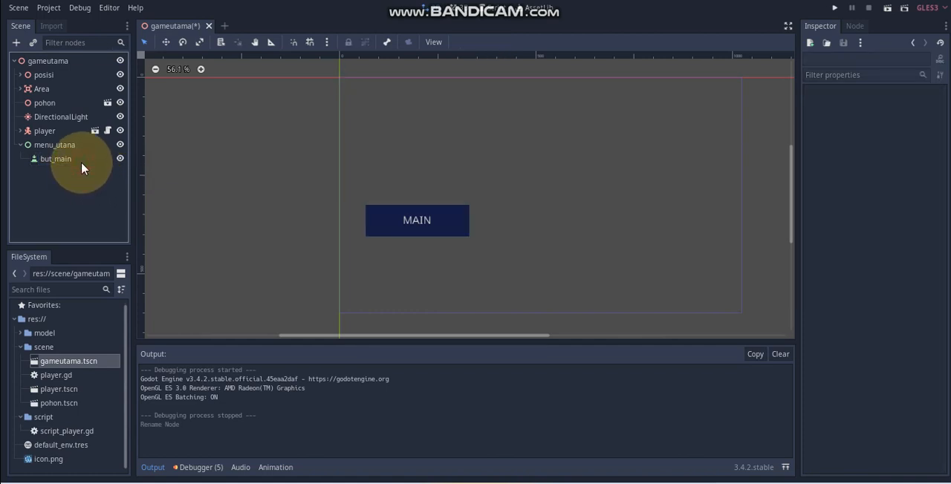
Step: Duplicate the but_main node and rename the copy but_about
left_click(65, 159)
key("ctrl+d")
double_click(66, 172)
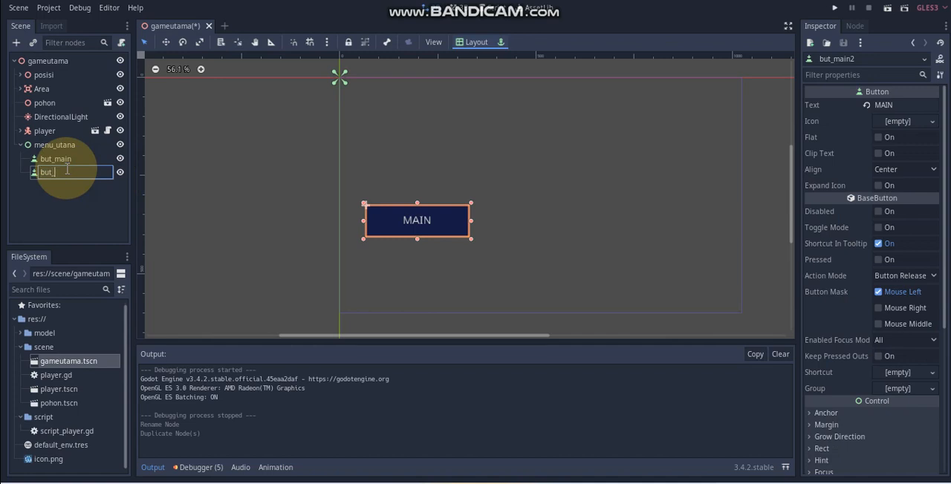
type("but_about")
key("Return")
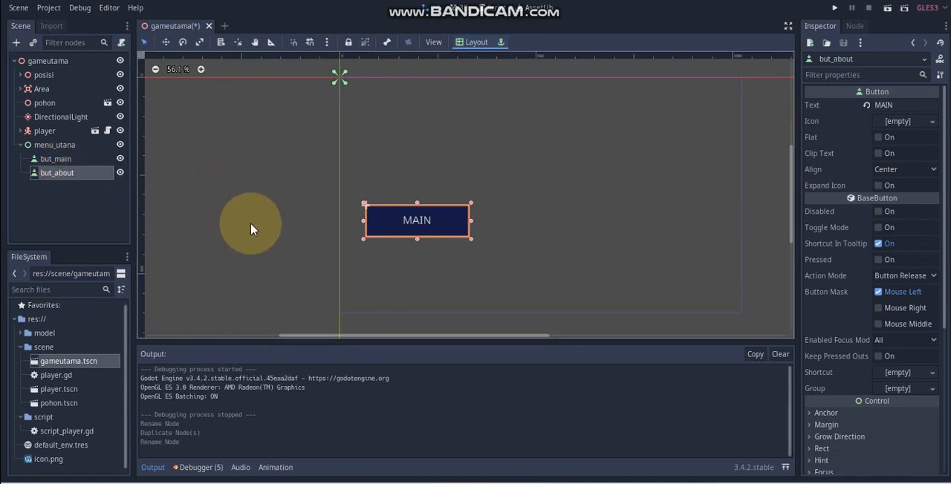
Step: Move the but_about button straight down below the MAIN button, to about (67, 431)
left_click(250, 228)
left_click(413, 230)
left_click_drag(414, 230, 416, 272)
left_click(321, 258)
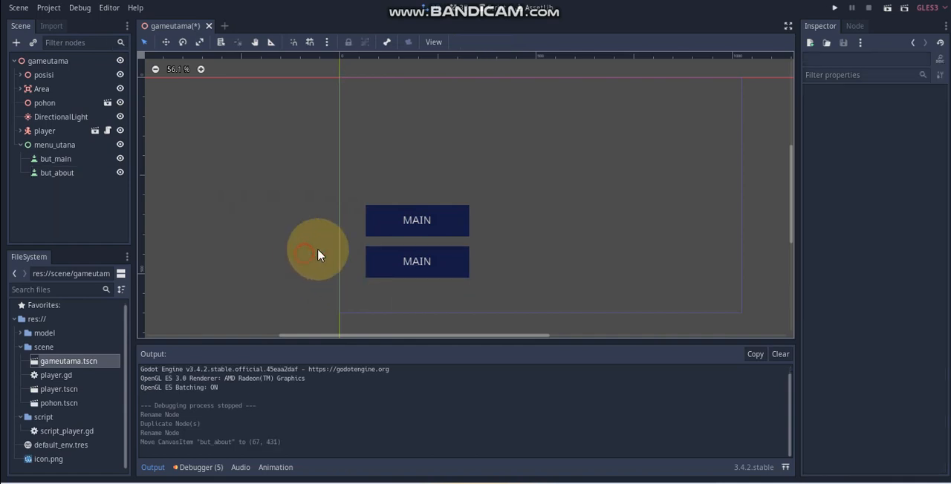
Step: Change the but_about button's text to TENTANG
left_click(411, 262)
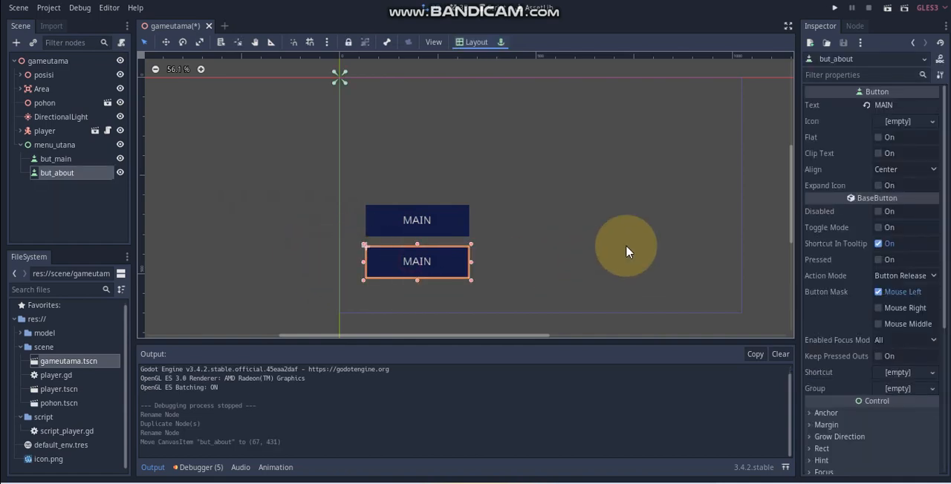
double_click(886, 105)
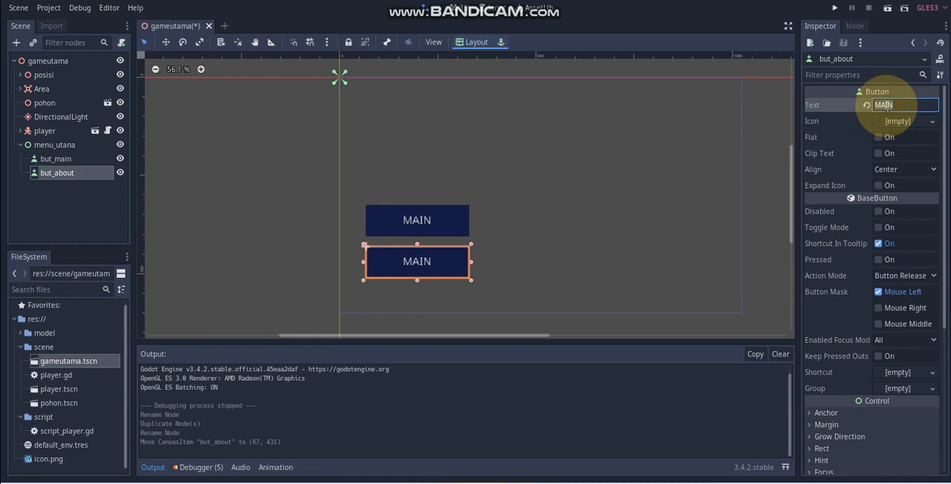
type("text")
key("BackSpace")
key("BackSpace")
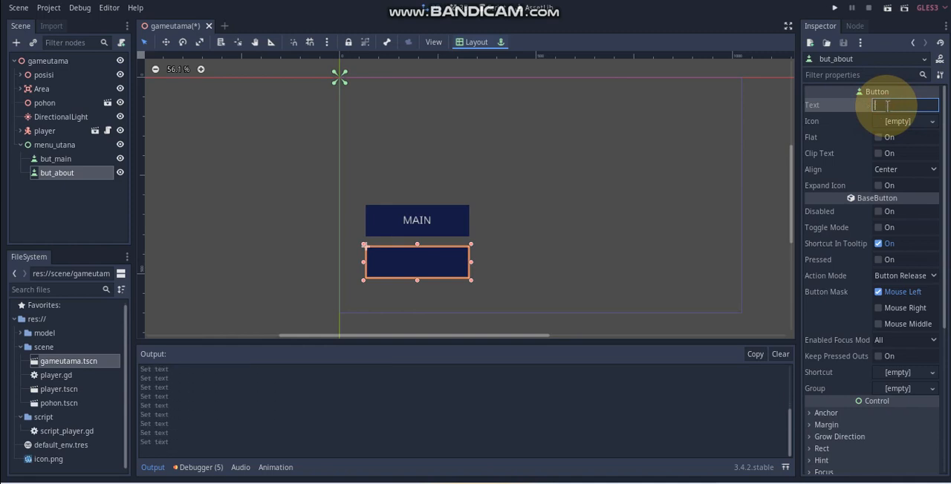
type("TENATANG")
left_click(246, 178)
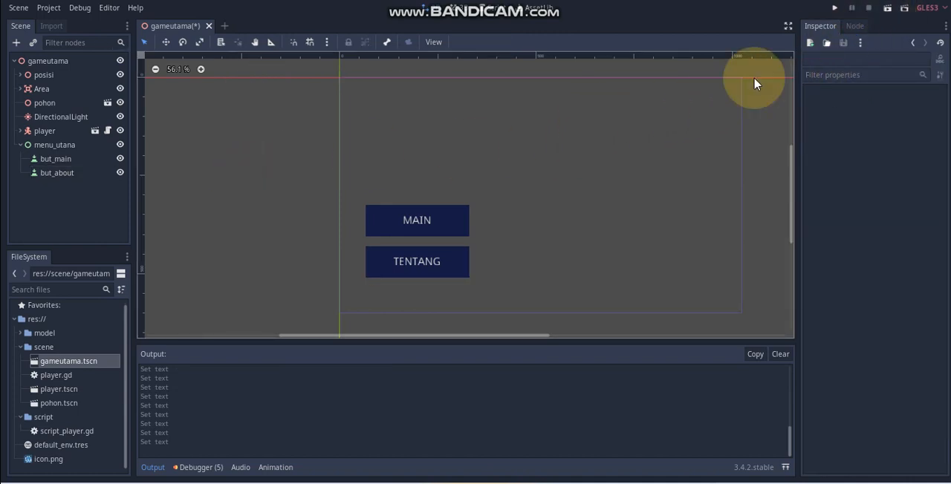
Step: Run the current scene, try the MAIN button beside the moving player, and close the game window
left_click(887, 8)
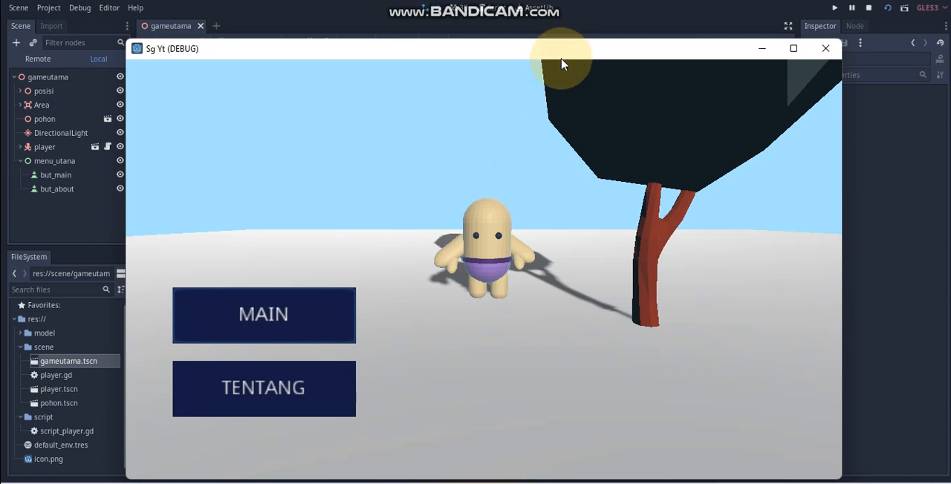
left_click_drag(562, 59, 568, 39)
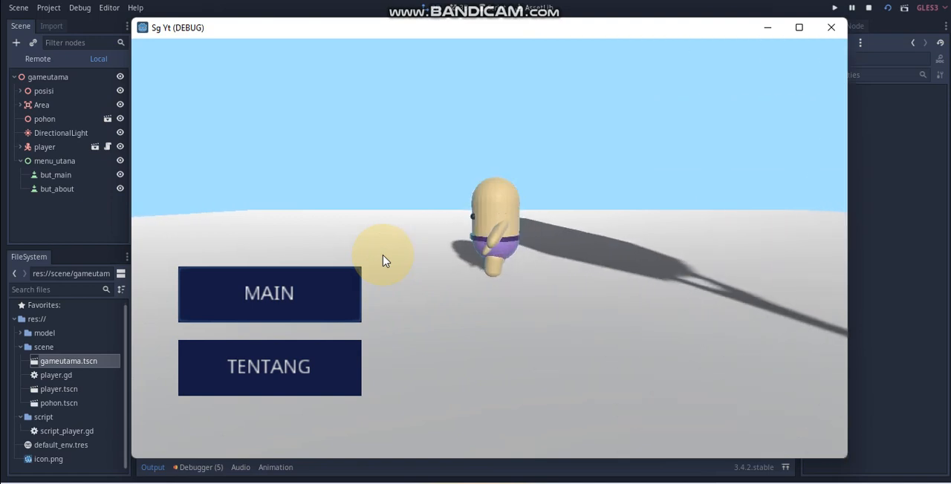
left_click(298, 289)
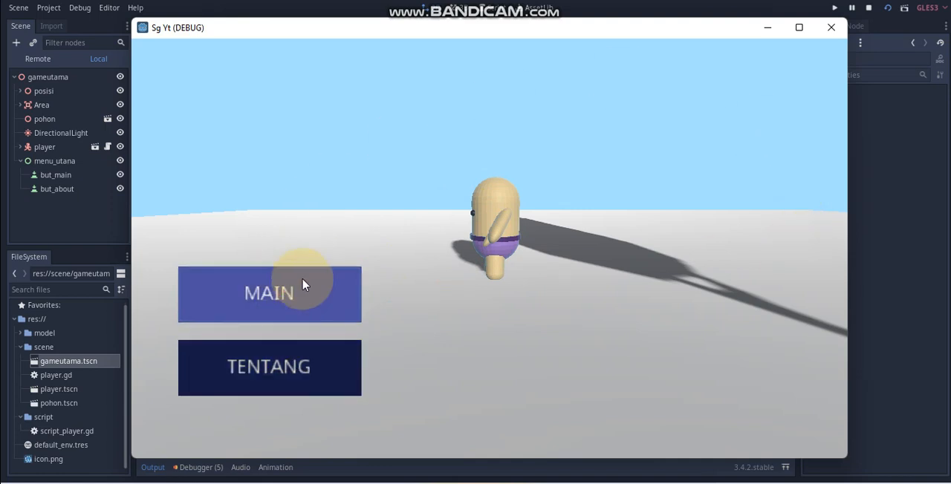
left_click(830, 30)
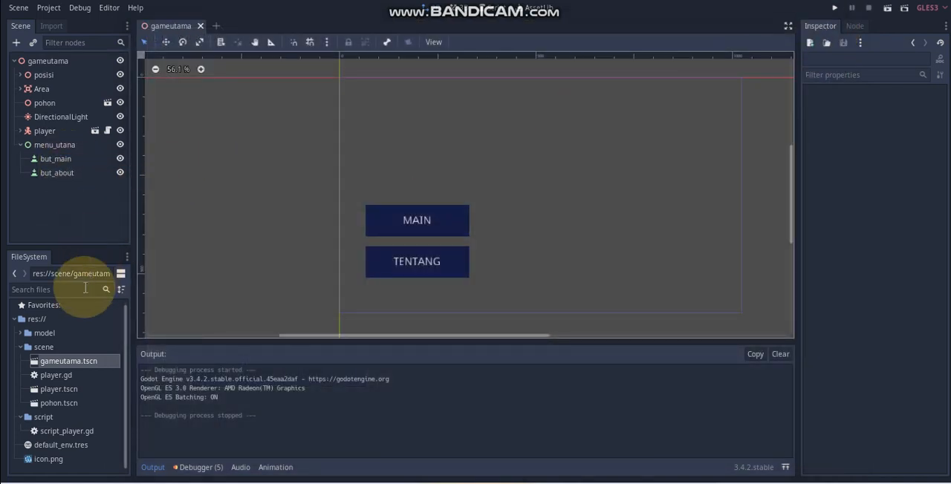
Step: Create a new GDScript named variabel.gd in the script folder, inheriting Node
right_click(43, 416)
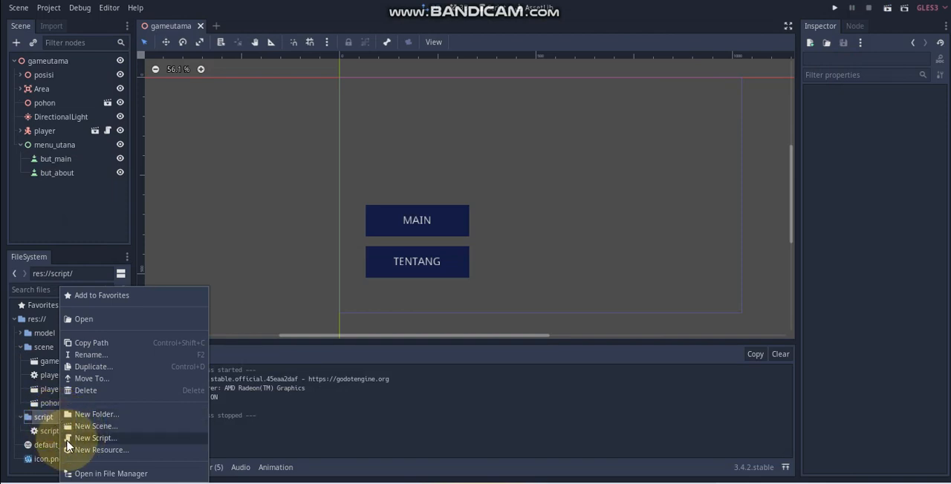
left_click(71, 443)
left_click(564, 247)
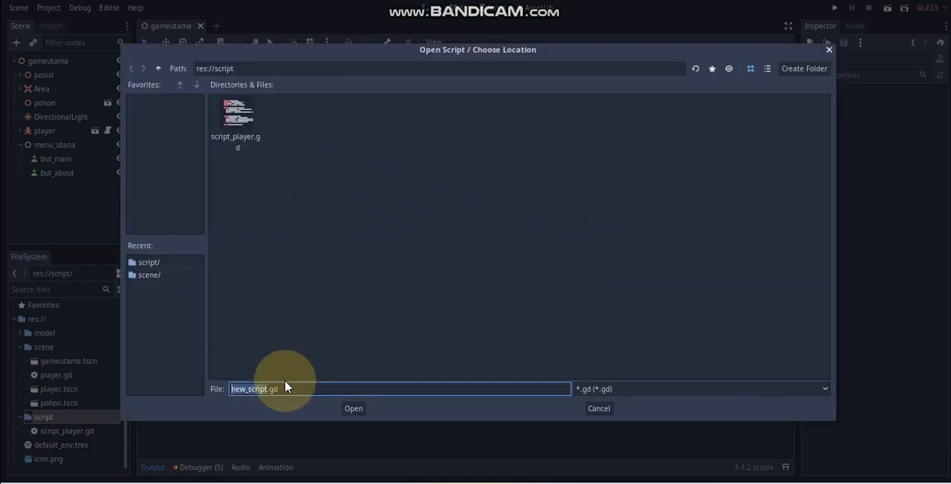
type("VARIABEL")
key("BackSpace")
key("BackSpace")
key("BackSpace")
key("BackSpace")
key("BackSpace")
key("BackSpace")
key("BackSpace")
key("BackSpace")
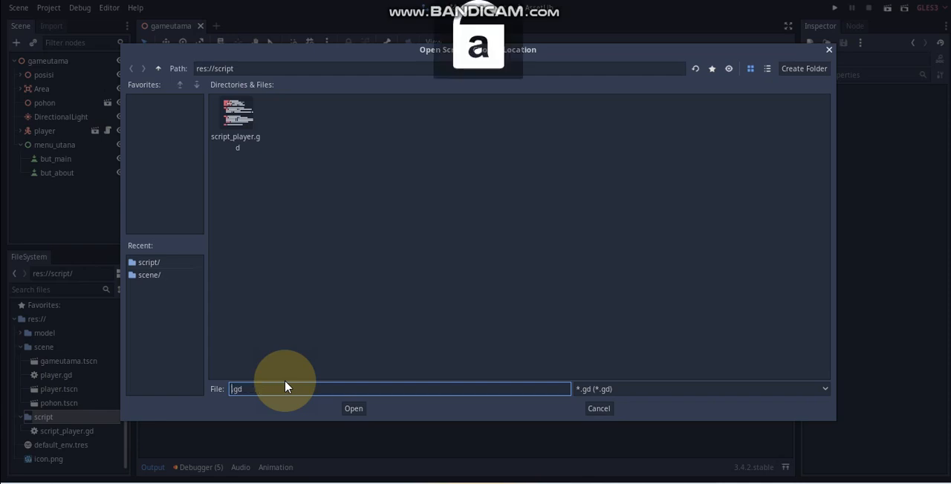
type("variabel")
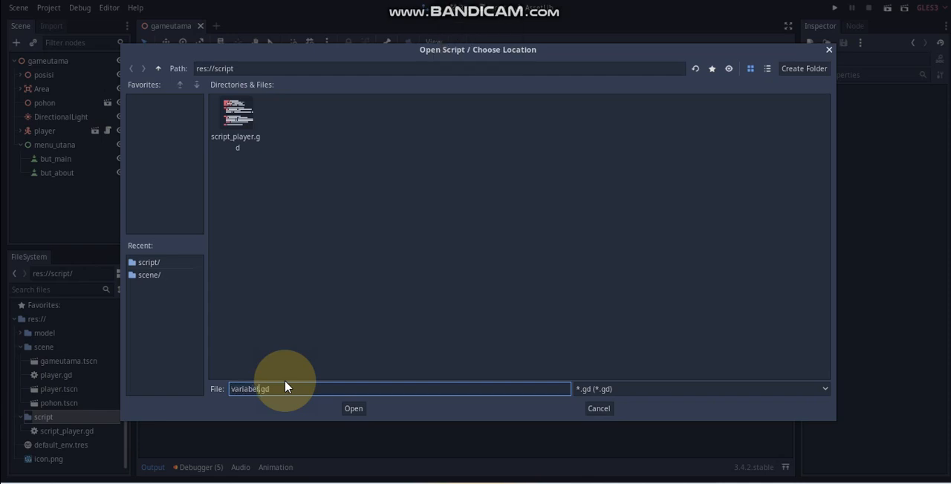
left_click(352, 409)
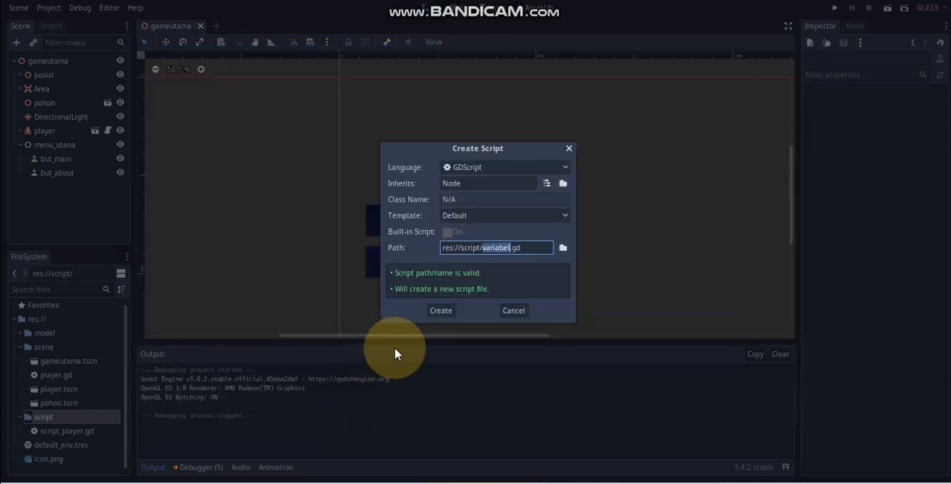
left_click(441, 310)
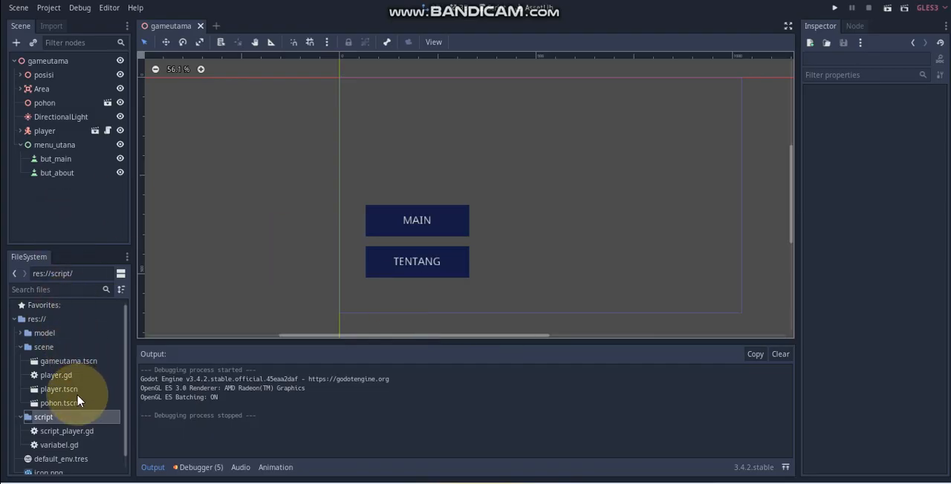
Step: Open variabel.gd and delete all the template code below the "extends Node" line
double_click(66, 445)
left_click(309, 154)
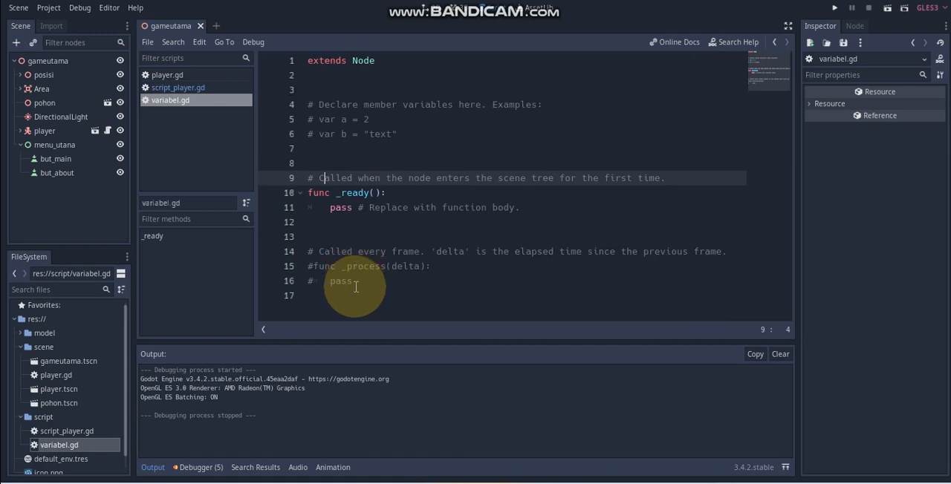
left_click_drag(361, 291, 250, 74)
key("BackSpace")
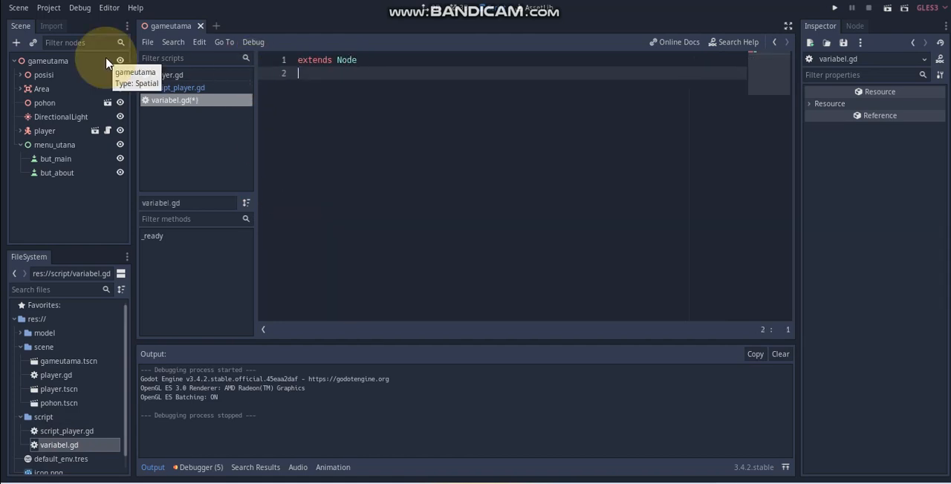
Step: Declare "var playing = 0" on line 2 of variabel.gd and save the script
scroll(374, 191, "up", 3, "ctrl")
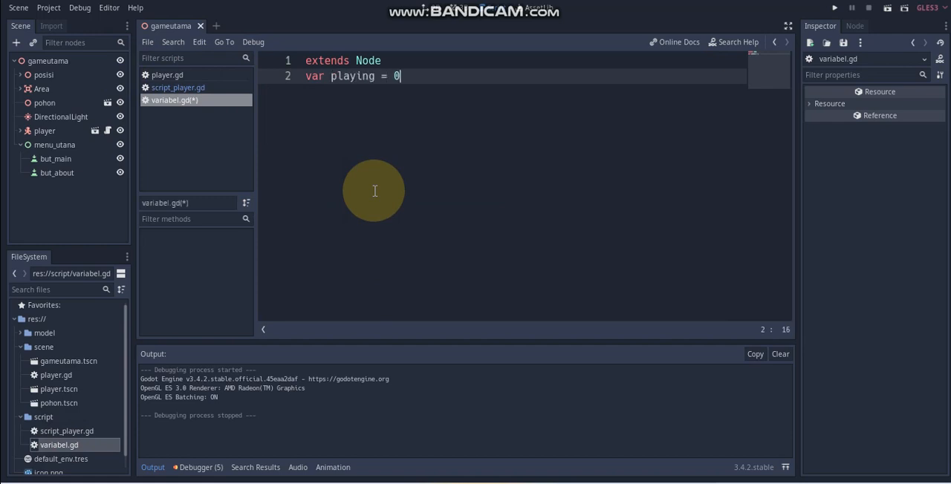
type("var playing = 0")
key("ctrl+s")
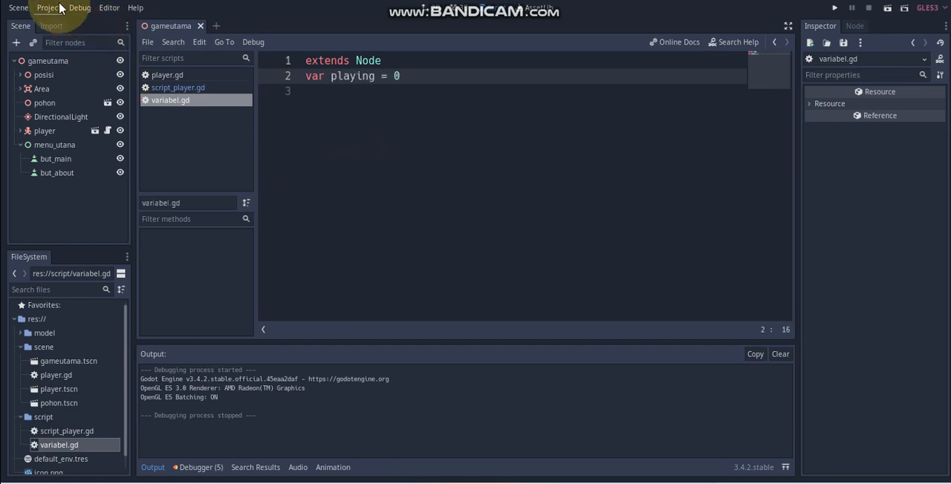
Step: Remove the existing Variabel entry from the AutoLoad list in the project settings
left_click(60, 11)
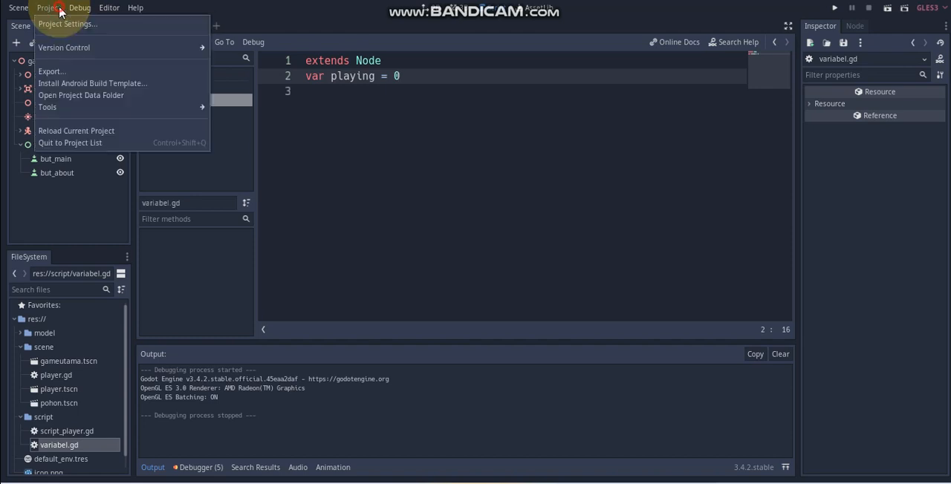
left_click(64, 27)
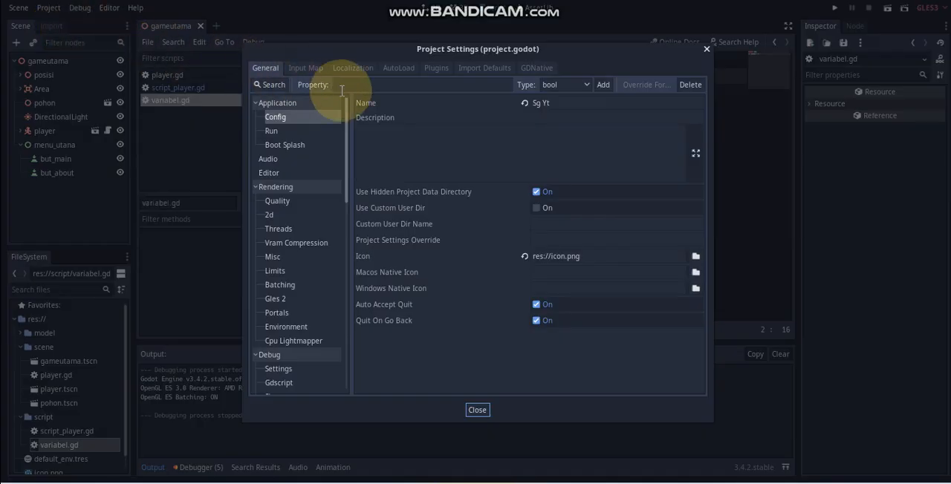
left_click(396, 69)
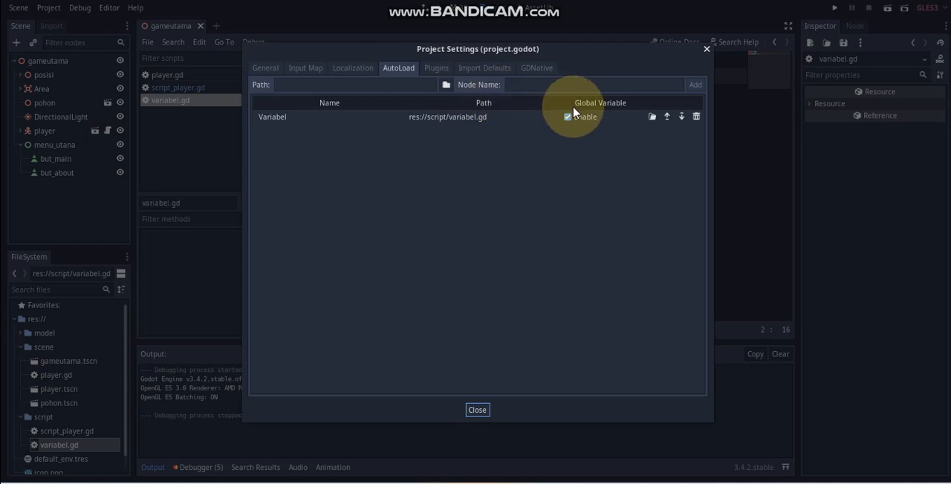
left_click(696, 116)
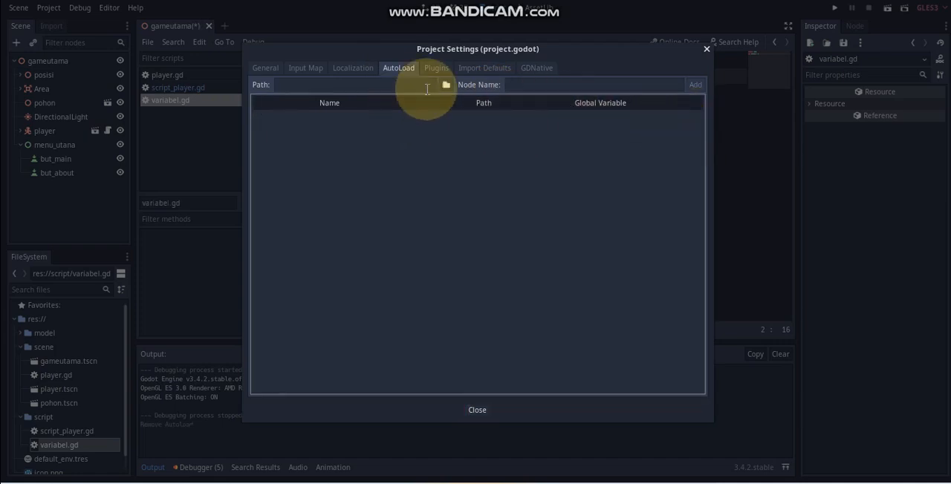
Step: Add res://script/variabel.gd to the AutoLoad list with the node name Variabel and close the project settings
left_click(447, 85)
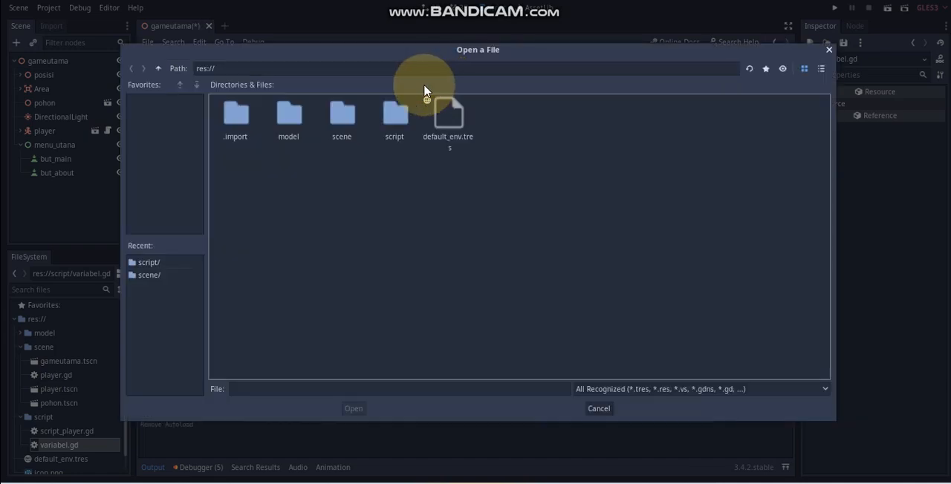
left_click(829, 49)
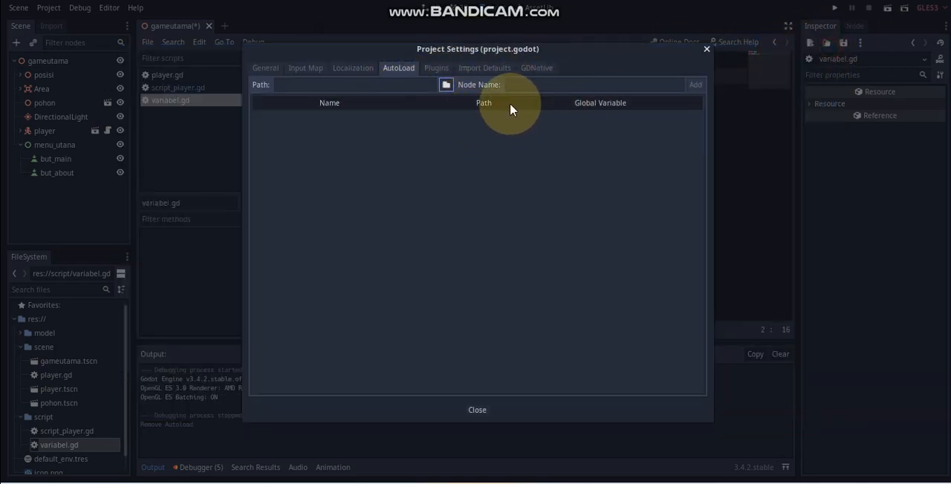
left_click(446, 86)
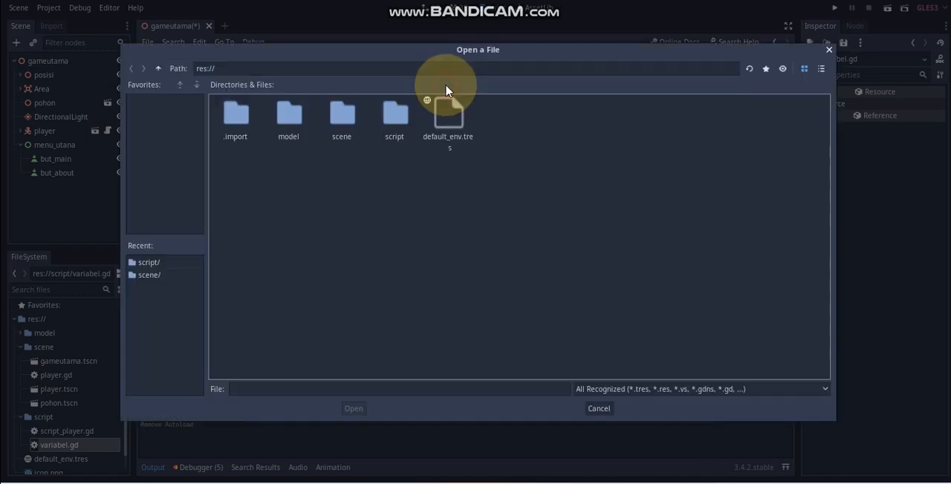
double_click(398, 119)
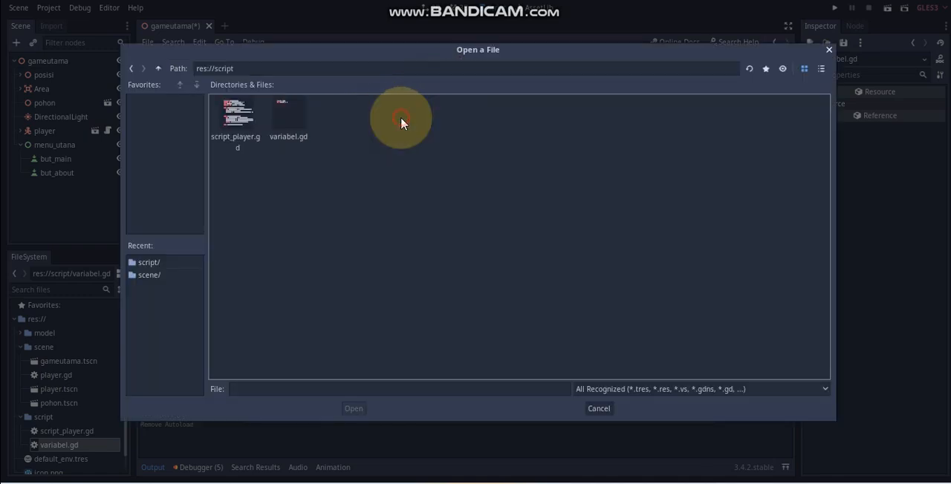
left_click(291, 118)
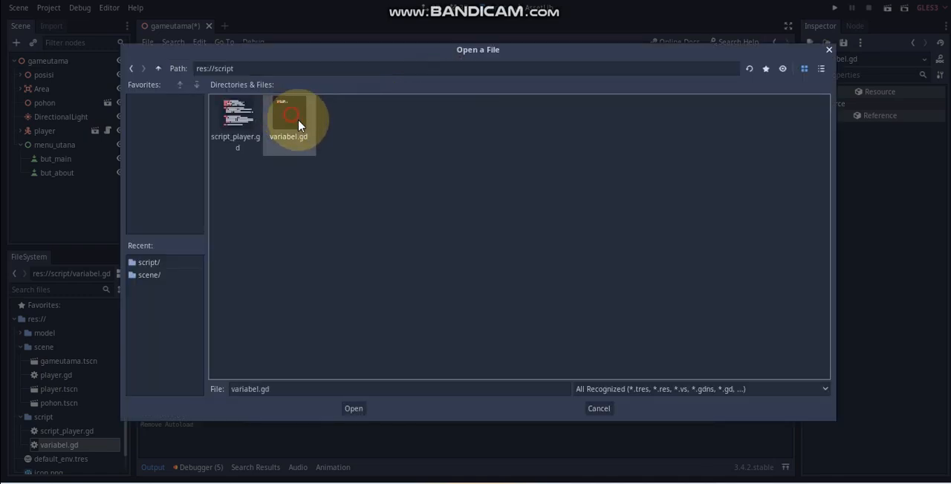
left_click(353, 409)
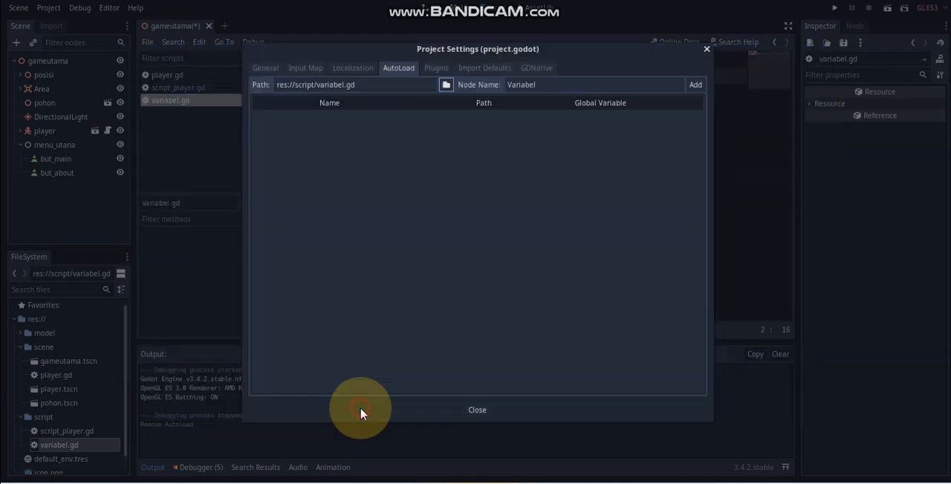
left_click(695, 86)
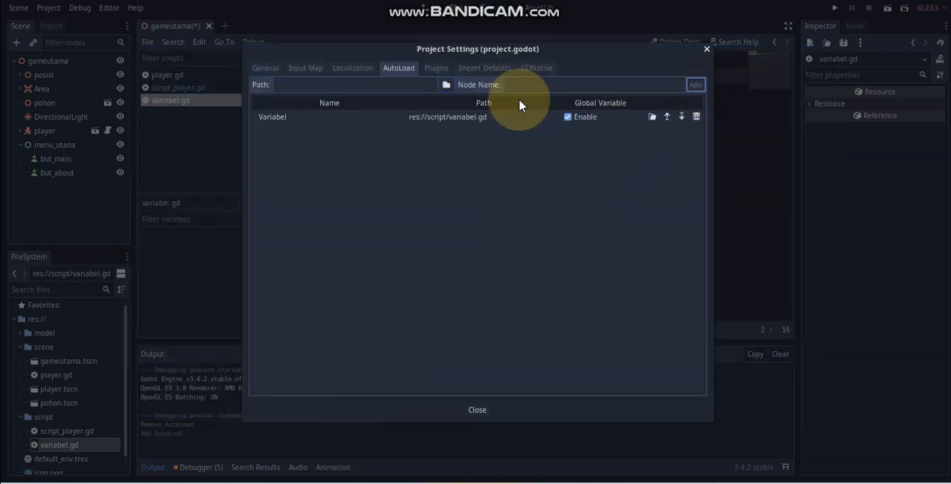
left_click(707, 49)
Step: Add an empty line below the playing declaration in variabel.gd and save
key("Return")
left_click(392, 101)
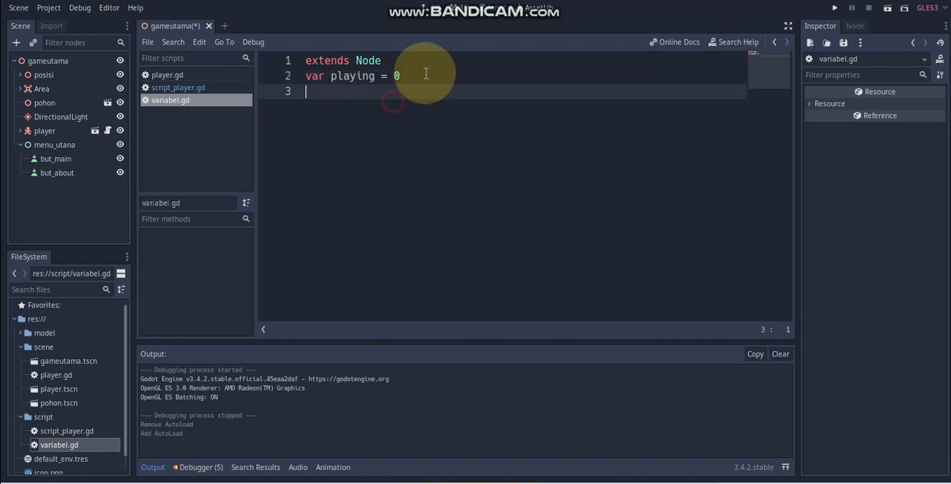
left_click(425, 73)
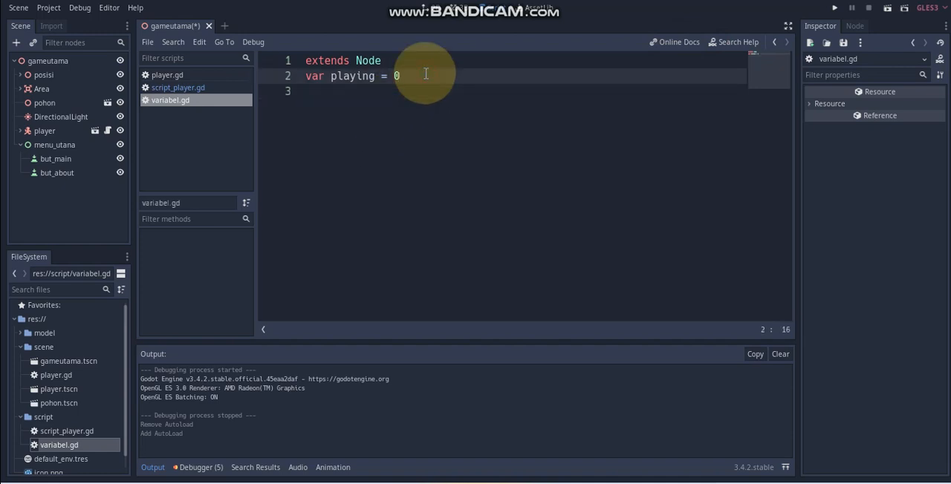
key("ctrl+s")
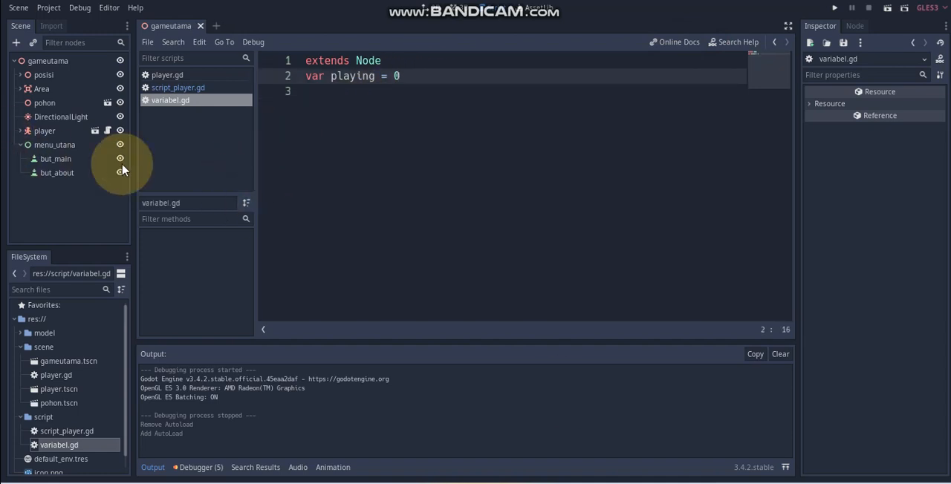
Step: Show the list of signals available for the but_main button
left_click(67, 159)
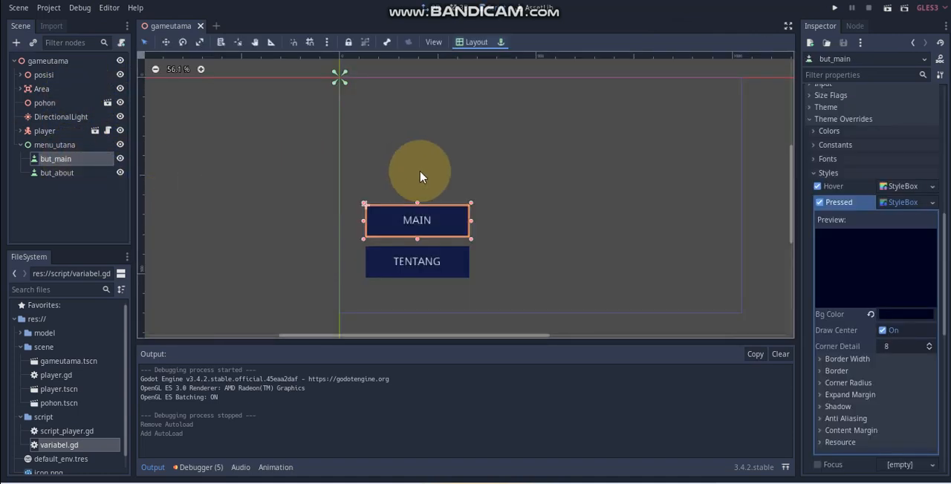
scroll(860, 191, "up", 10)
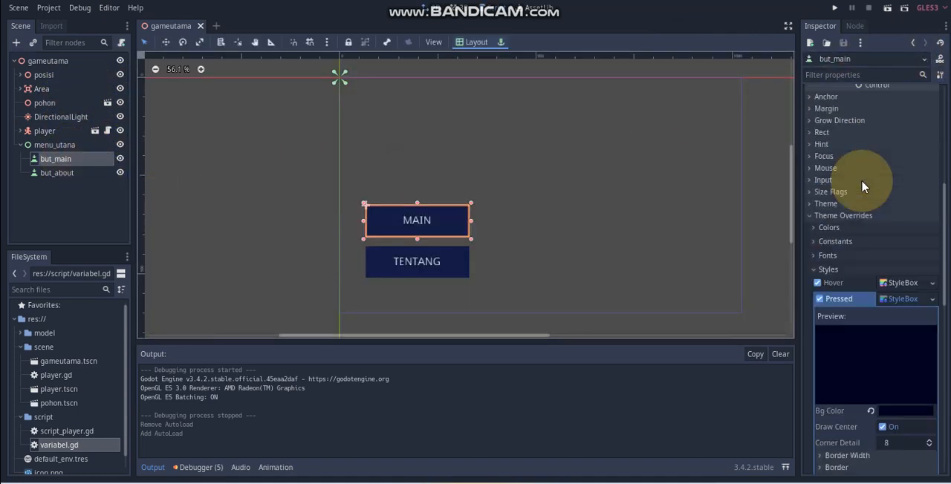
left_click(854, 26)
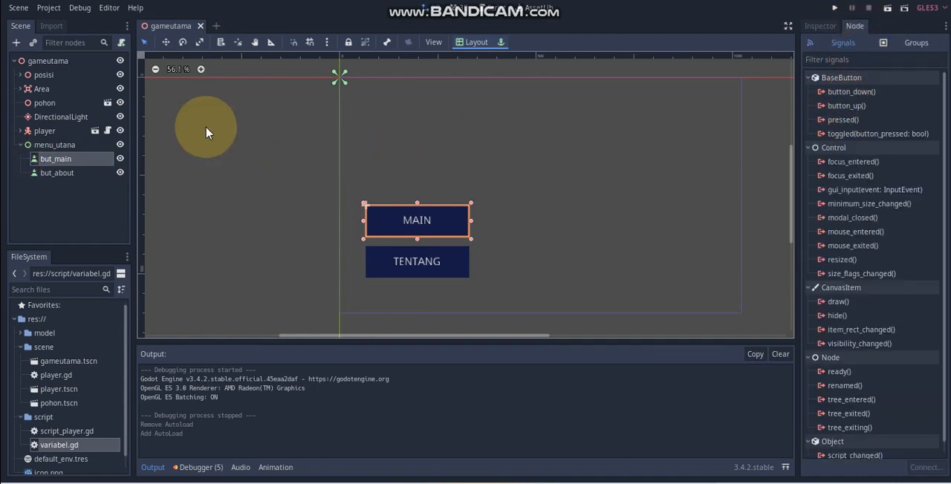
left_click(201, 134)
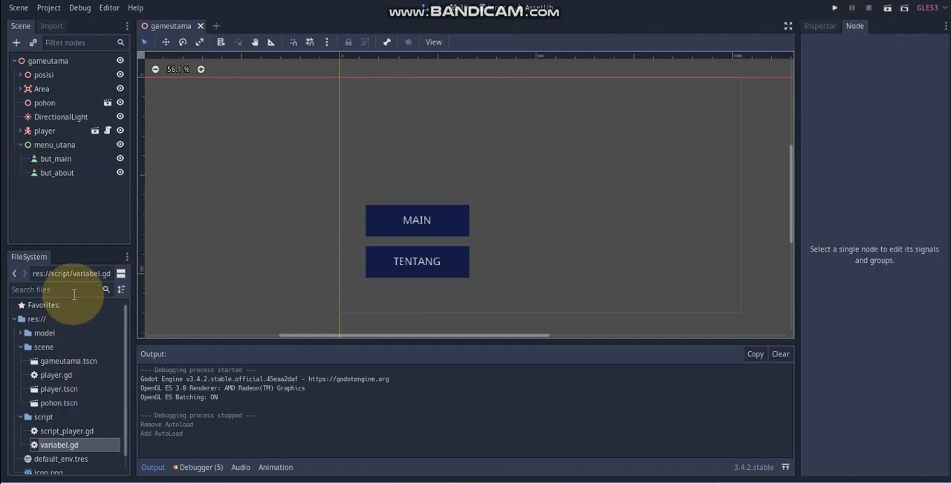
Step: Open script_player.gd and examine its _physics_process, get_input_vector and gerakan functions
double_click(73, 375)
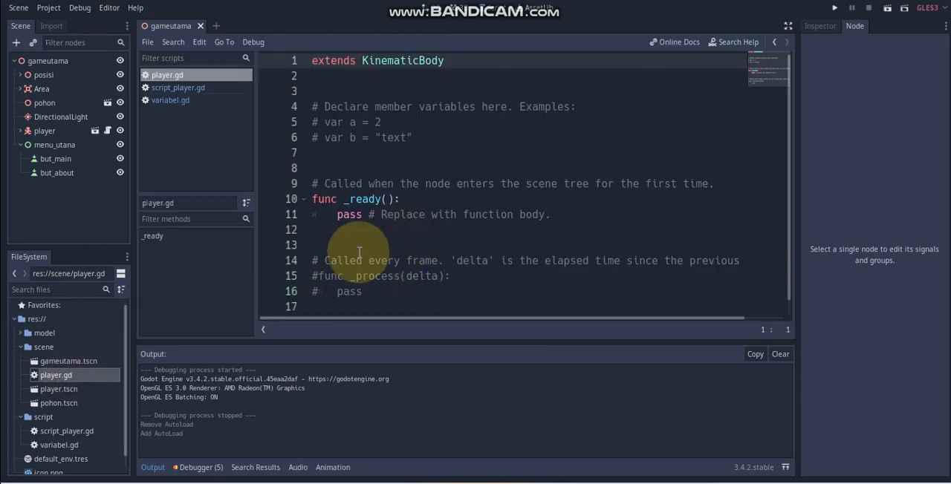
scroll(75, 405, "down", 1)
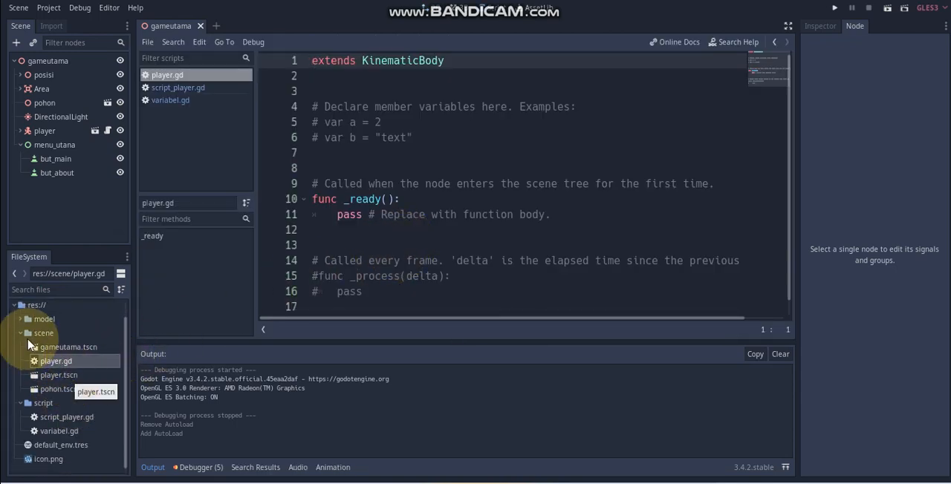
double_click(58, 419)
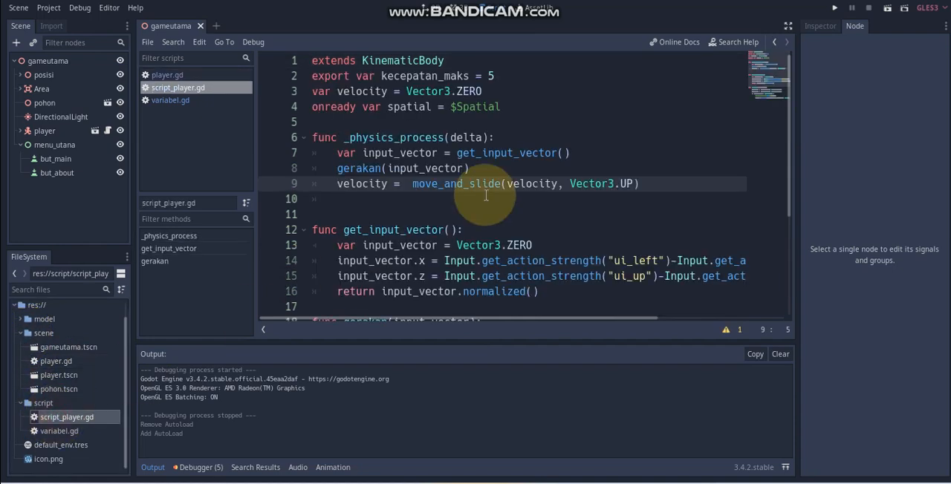
scroll(469, 232, "down", 3)
scroll(565, 183, "up", 2)
scroll(566, 182, "up", 1)
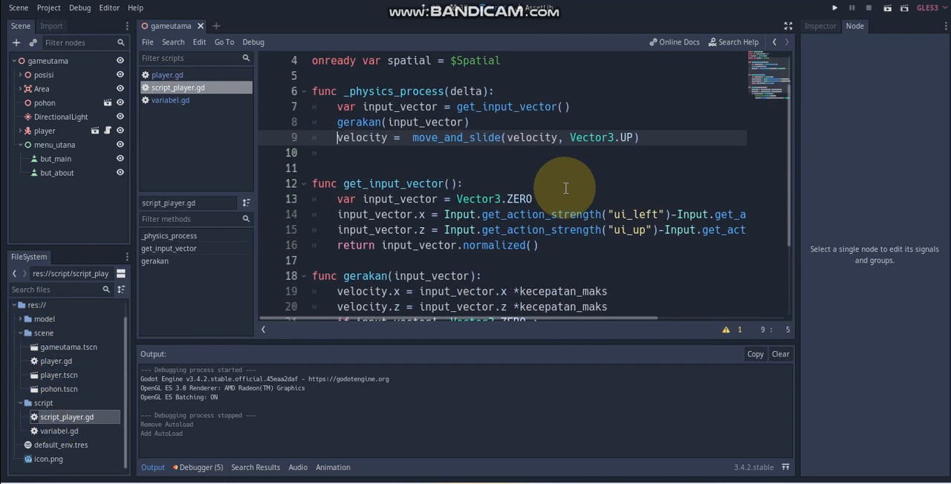
left_click(563, 183)
left_click(569, 228)
left_click(565, 245)
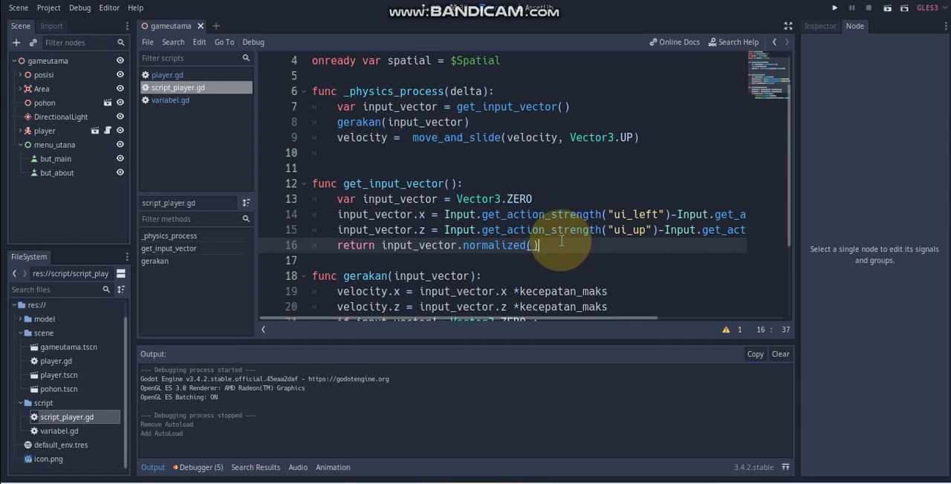
scroll(564, 227, "down", 3)
scroll(563, 201, "up", 3)
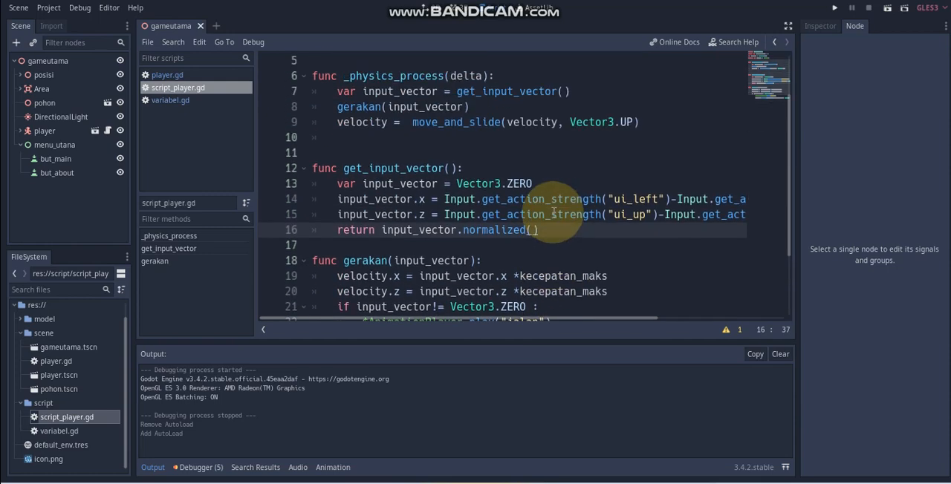
left_click(544, 167)
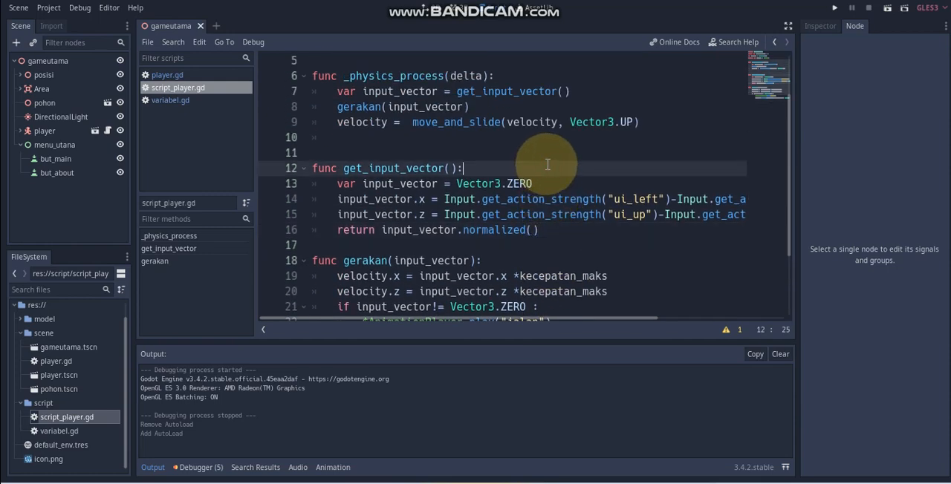
scroll(548, 164, "up", 1)
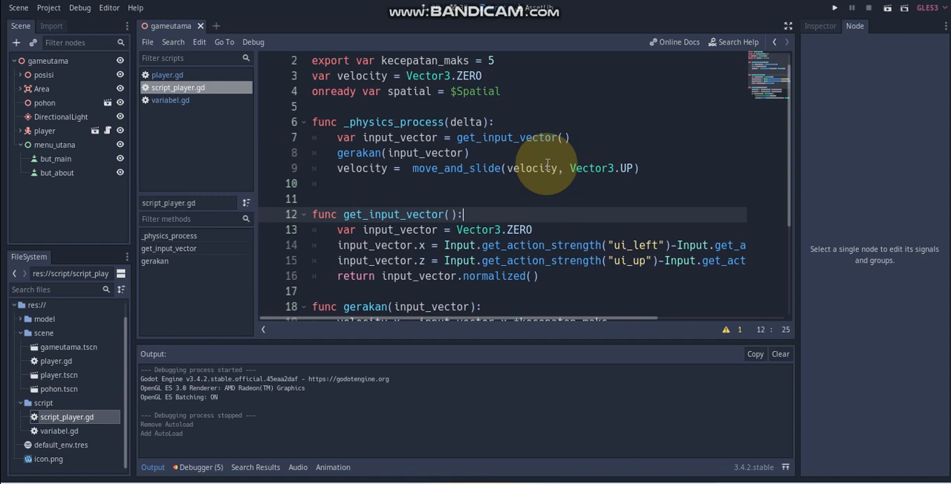
Step: Insert the condition "if Variabel.playing >0 :" as the first line inside _physics_process in script_player.gd
left_click(522, 123)
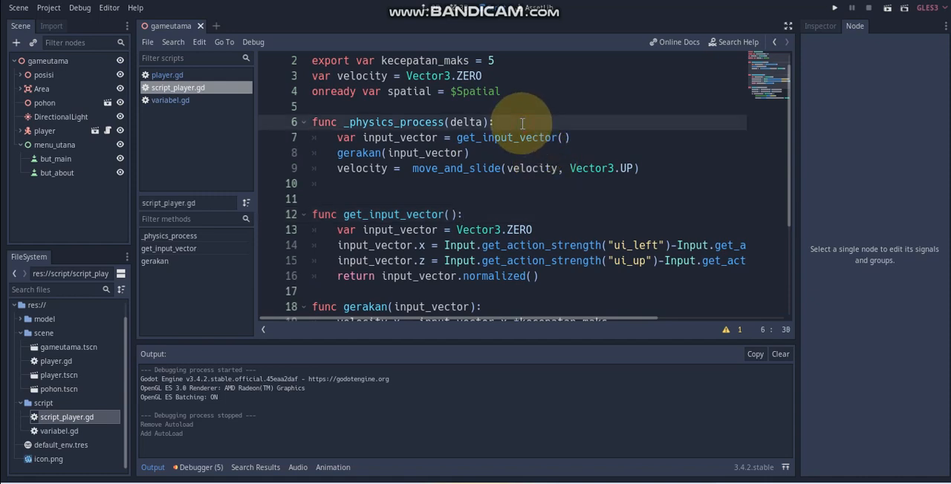
key("Return")
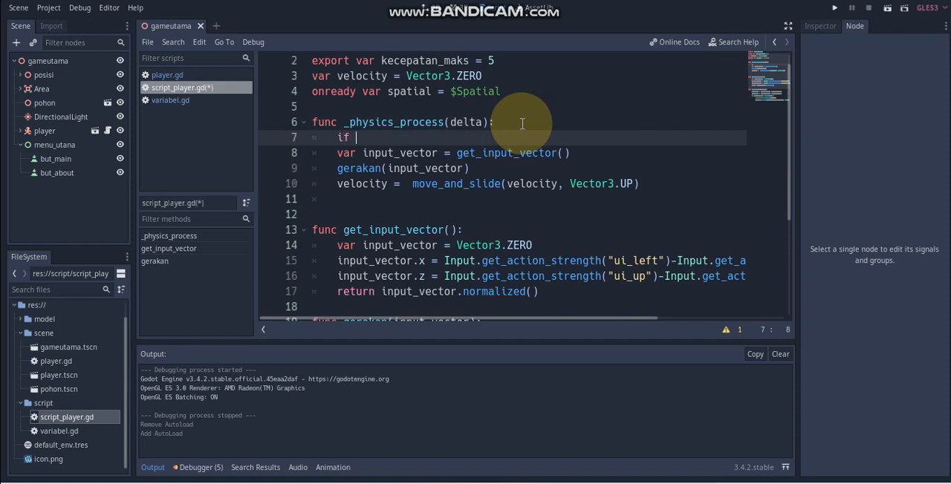
type("if vari")
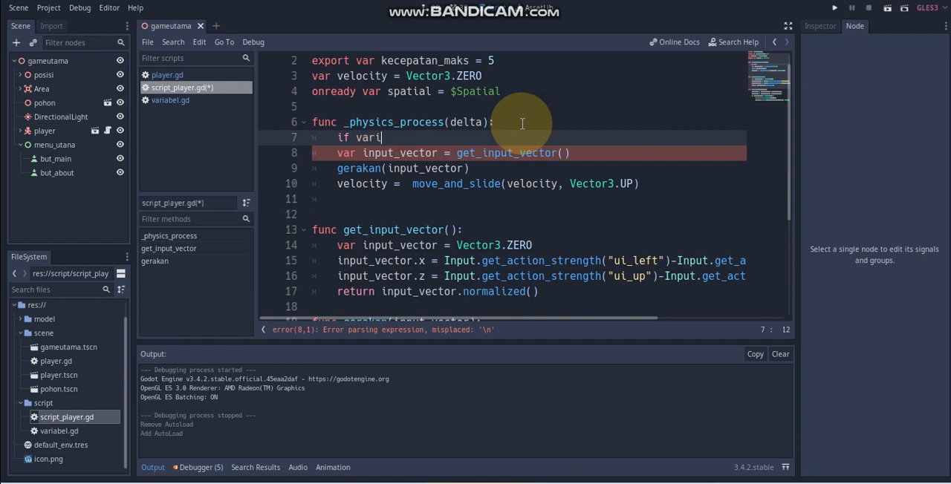
type("a")
key("Return")
type(".playing >0 :")
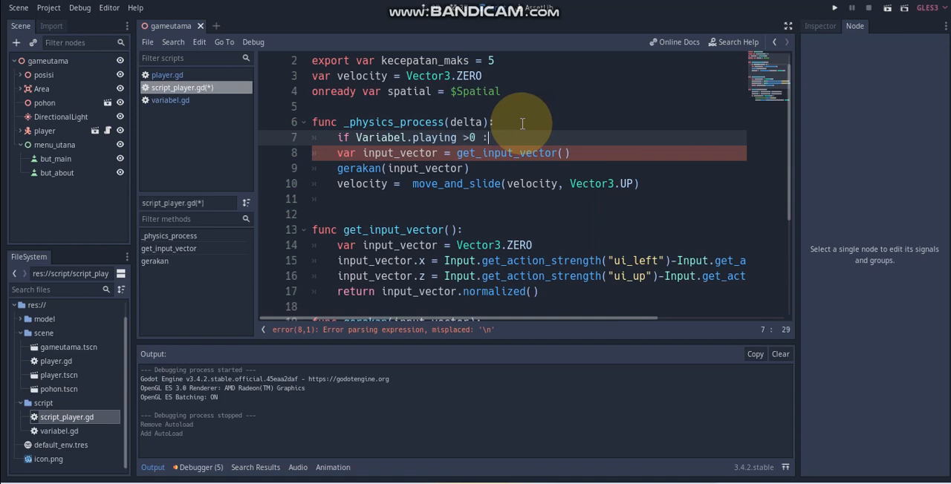
Step: Indent the input_vector, gerakan and velocity lines one level under the new if condition and save the script
left_click(335, 154)
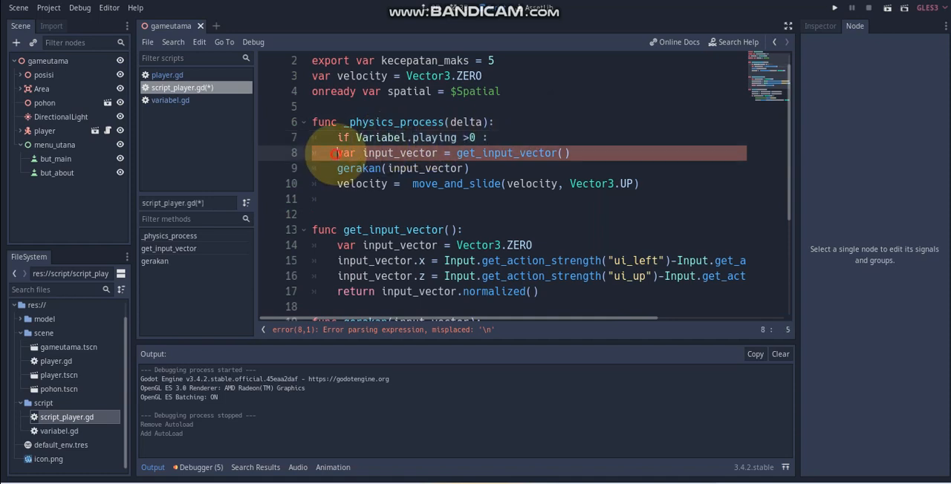
key("Tab")
left_click(338, 169)
key("Tab")
left_click(338, 183)
key("Tab")
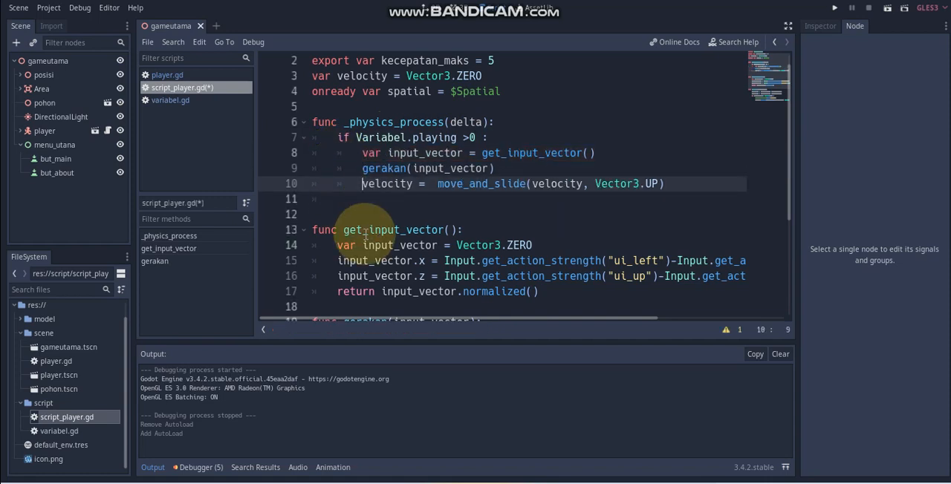
key("ctrl+s")
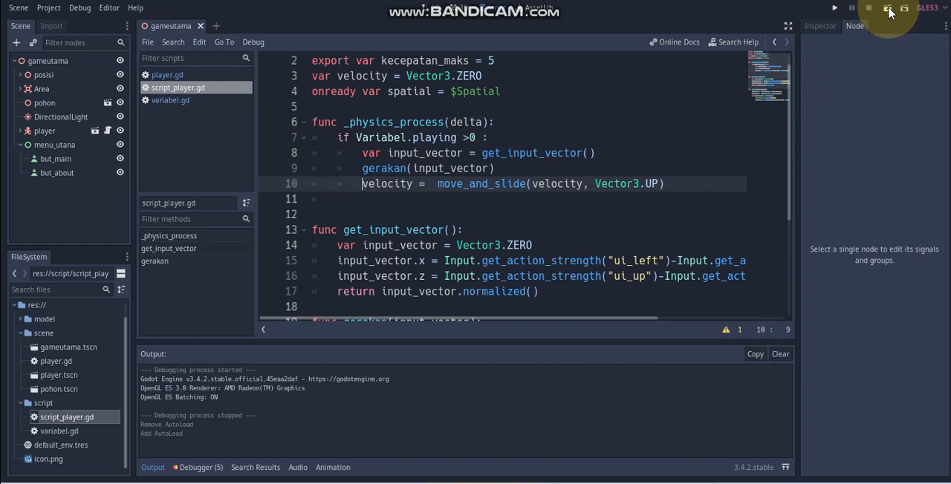
Step: Run the gameutama scene to test the player's movement lock, and close the game window
left_click(888, 9)
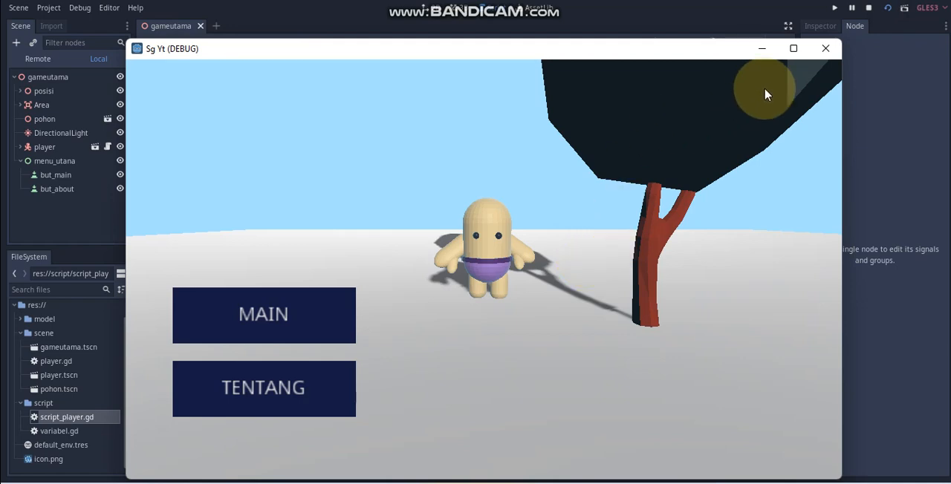
left_click(823, 48)
left_click(41, 61)
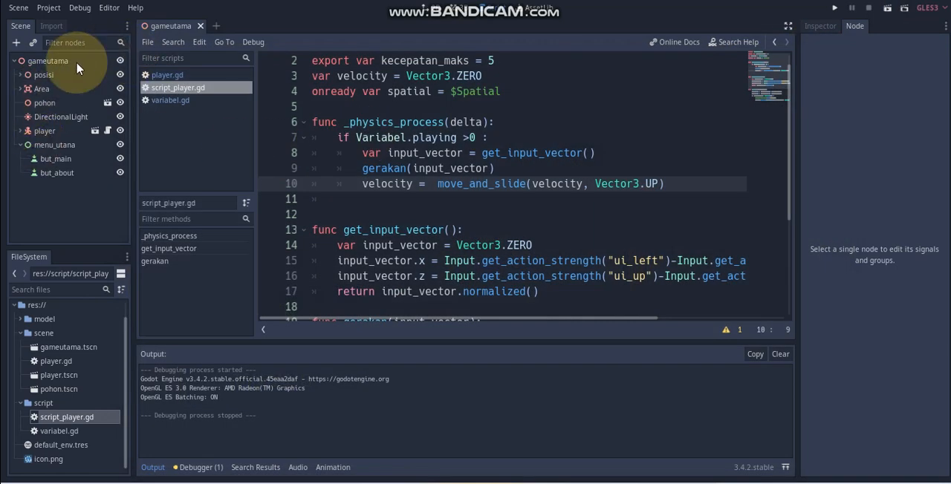
left_click(64, 161)
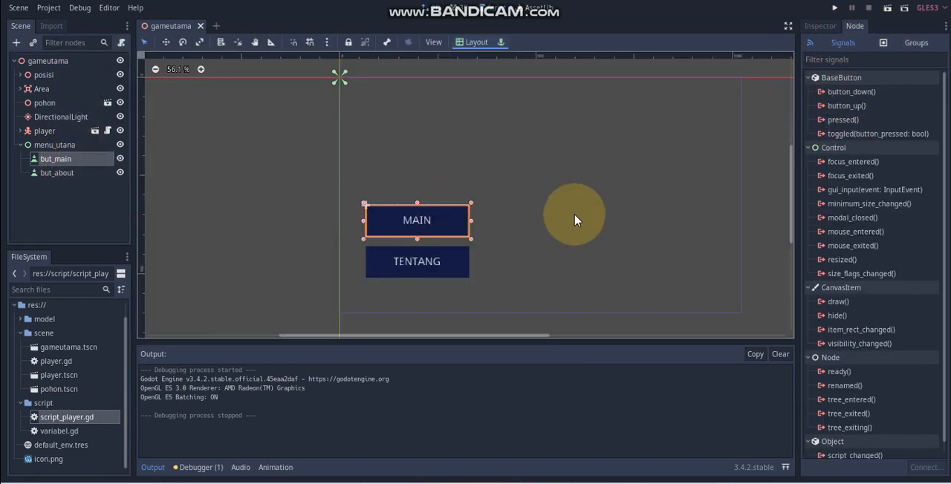
left_click(835, 121)
right_click(837, 122)
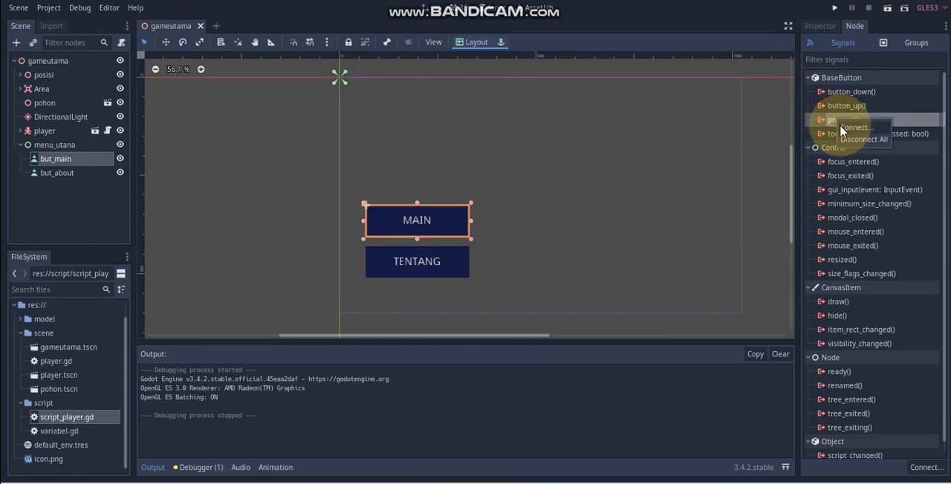
left_click(839, 126)
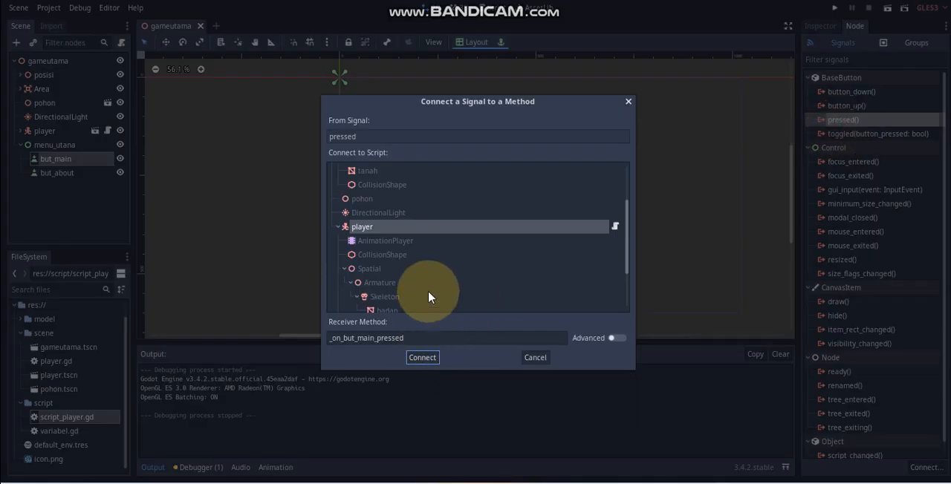
scroll(429, 291, "up", 4)
left_click(366, 175)
left_click(333, 174)
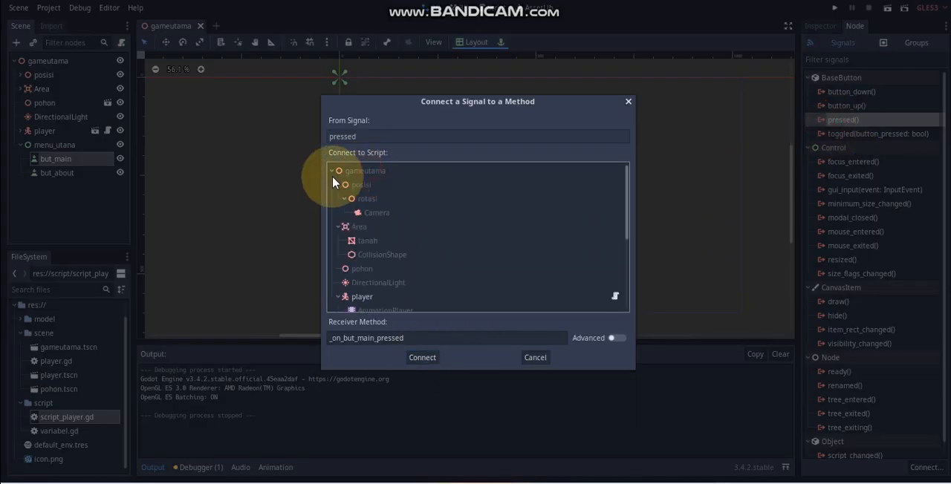
left_click(360, 175)
left_click(359, 175)
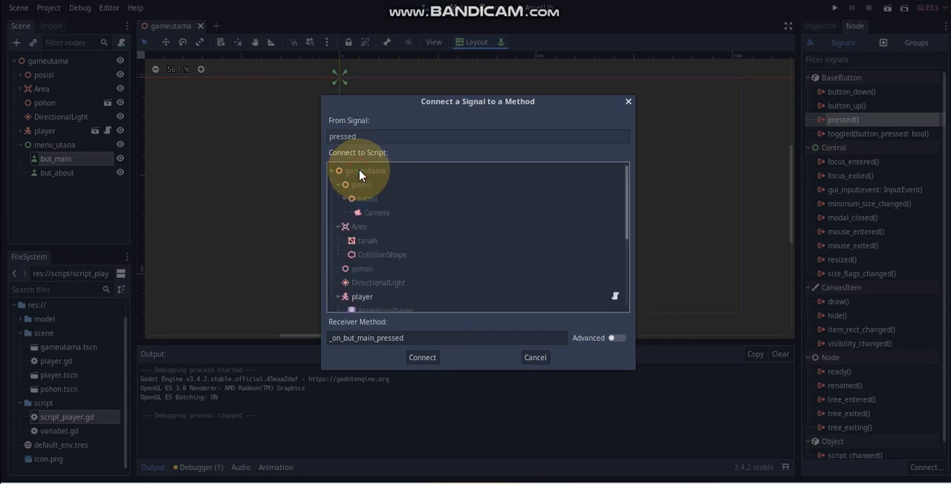
left_click(626, 102)
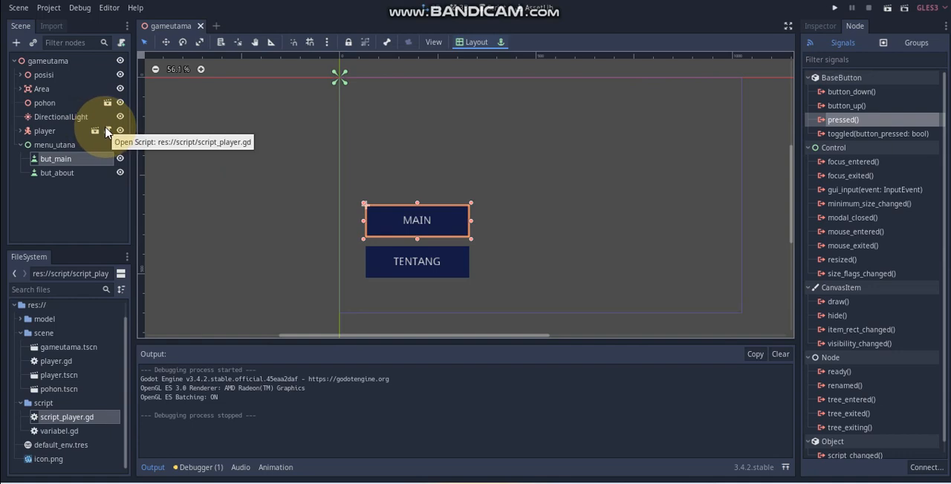
Step: Attach a new GDScript named gameutama.gd, stored in the res://script folder, to the gameutama root node
left_click(80, 62)
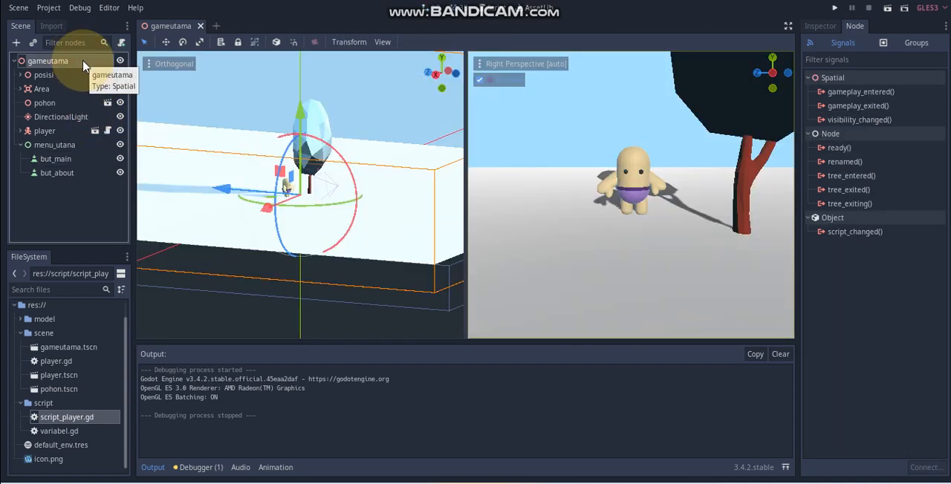
left_click(122, 46)
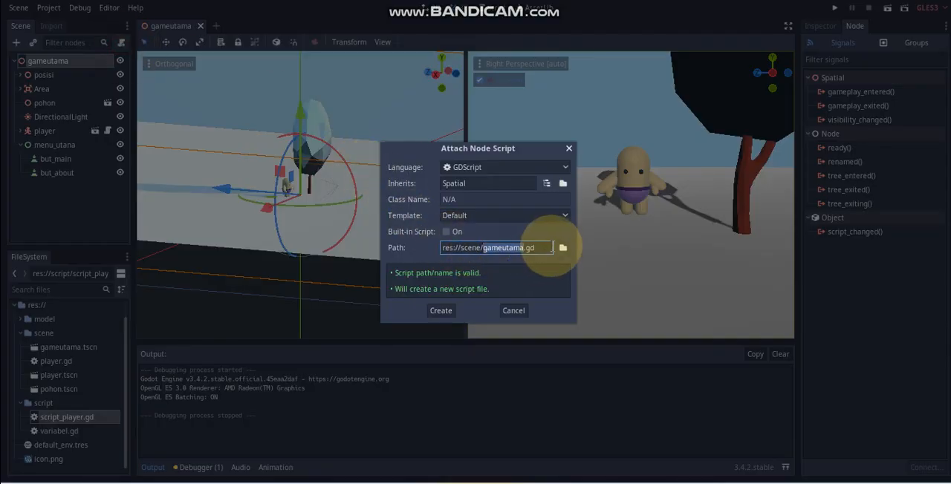
left_click(562, 247)
left_click(158, 69)
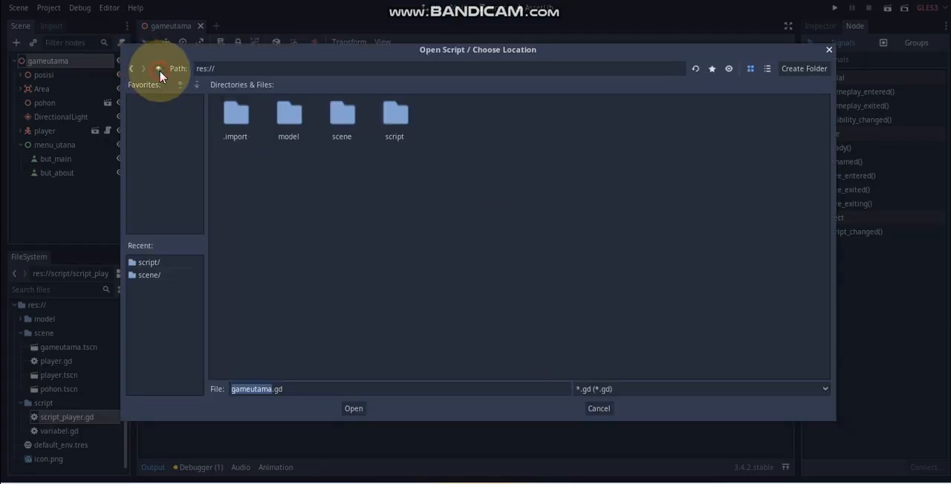
double_click(395, 113)
left_click(354, 409)
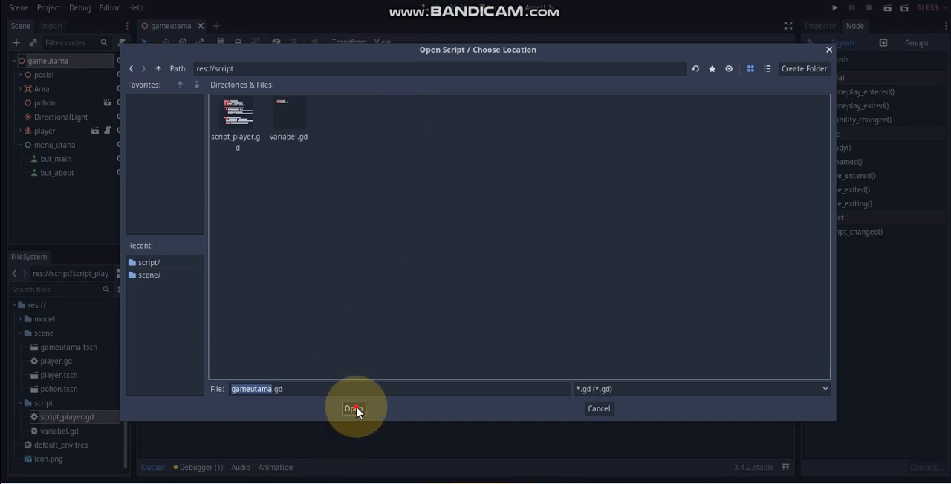
left_click(441, 311)
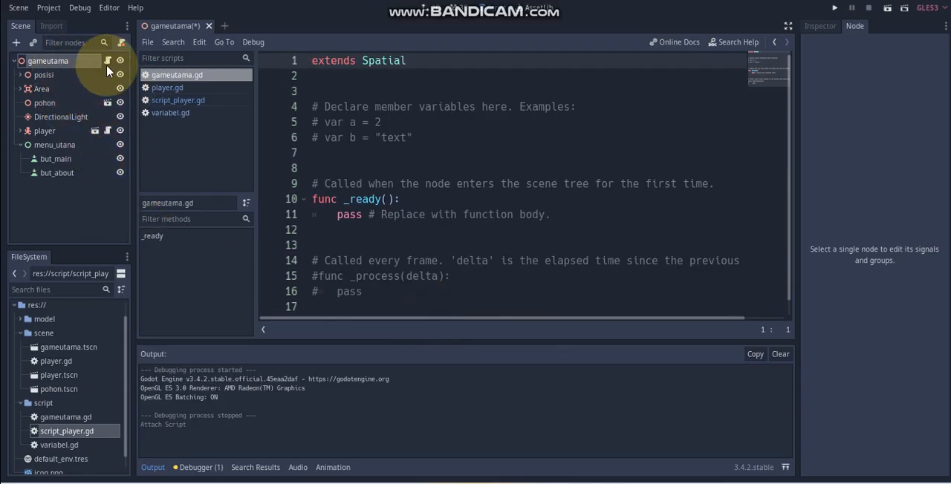
Step: Connect the pressed signal of but_main to the gameutama node with the receiver method _on_but_main_pressed
left_click(72, 159)
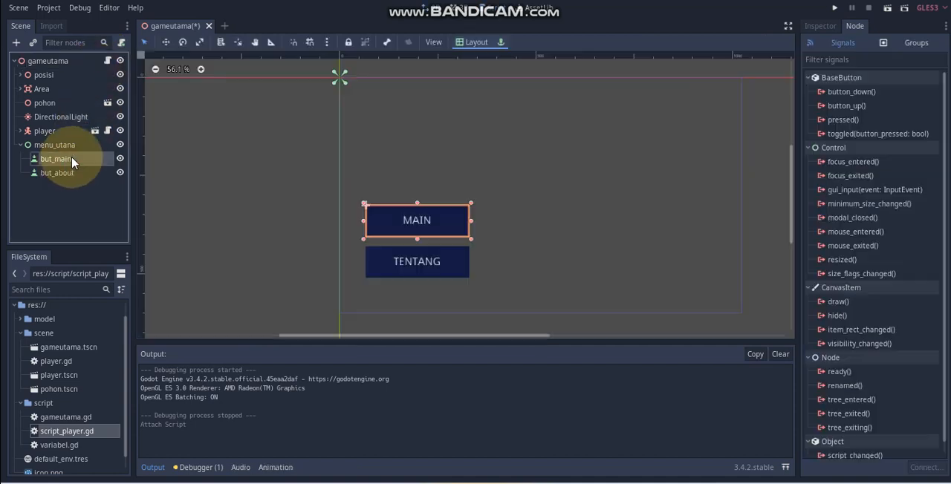
right_click(856, 122)
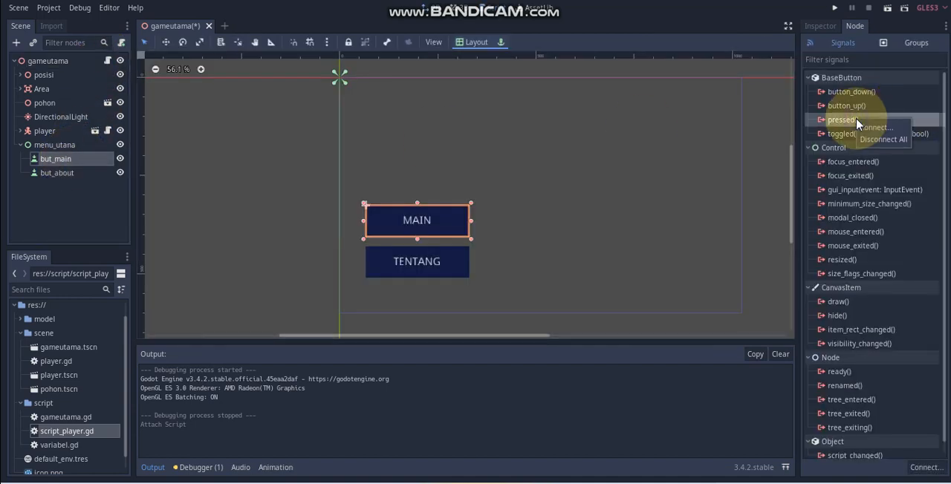
left_click(869, 127)
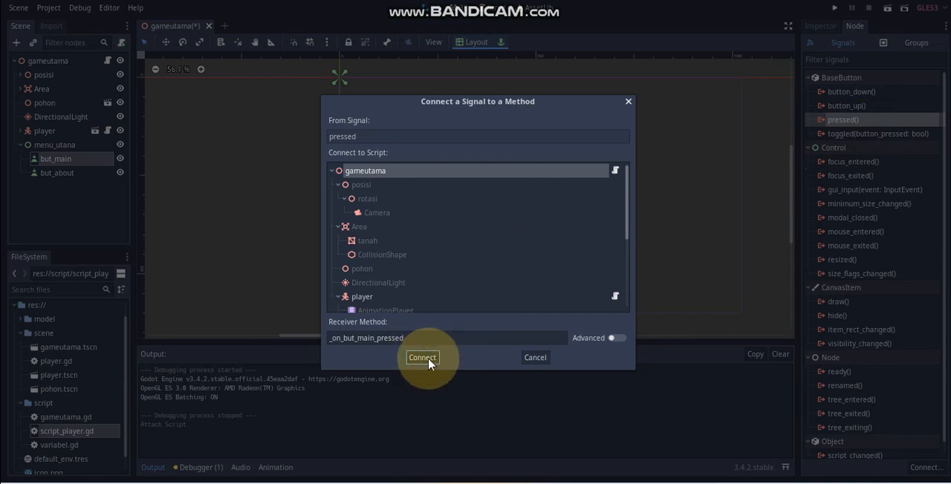
left_click(450, 296)
left_click(512, 171)
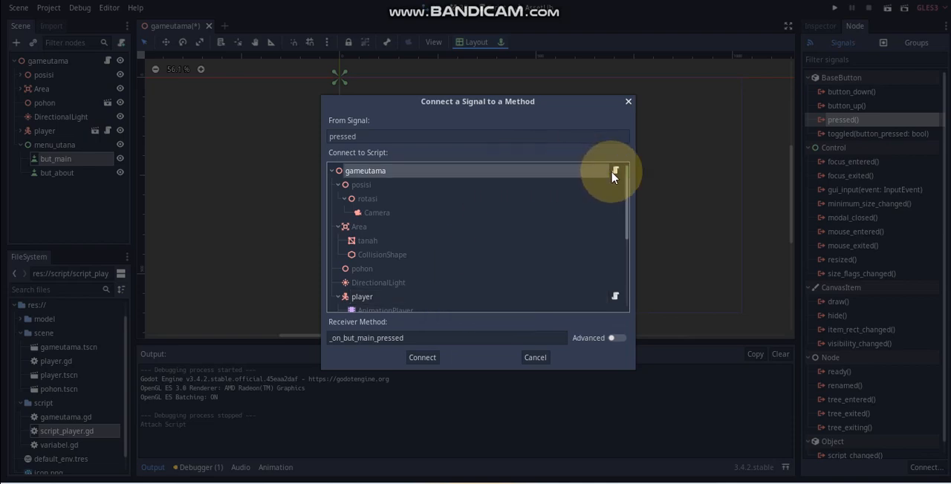
left_click(428, 359)
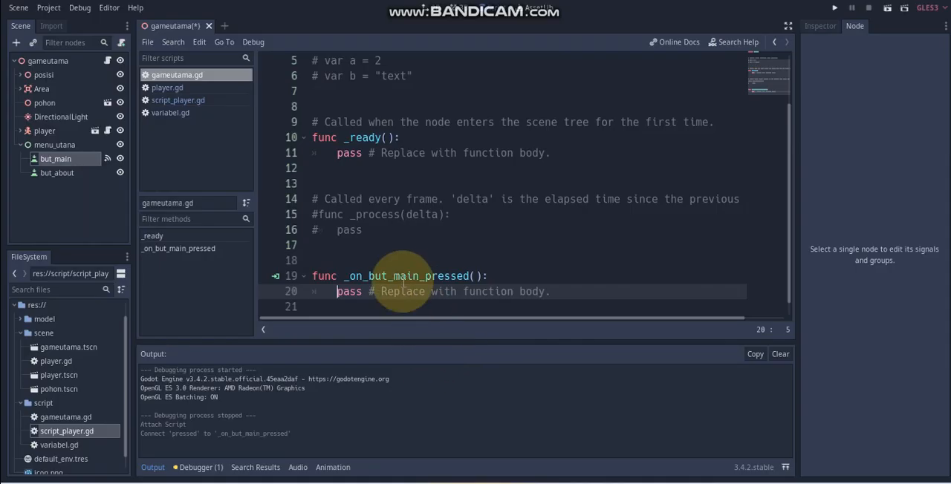
Step: Replace the placeholder body of _on_but_main_pressed in gameutama.gd with the line "Variabel.playing = 1"
left_click_drag(569, 276, 338, 277)
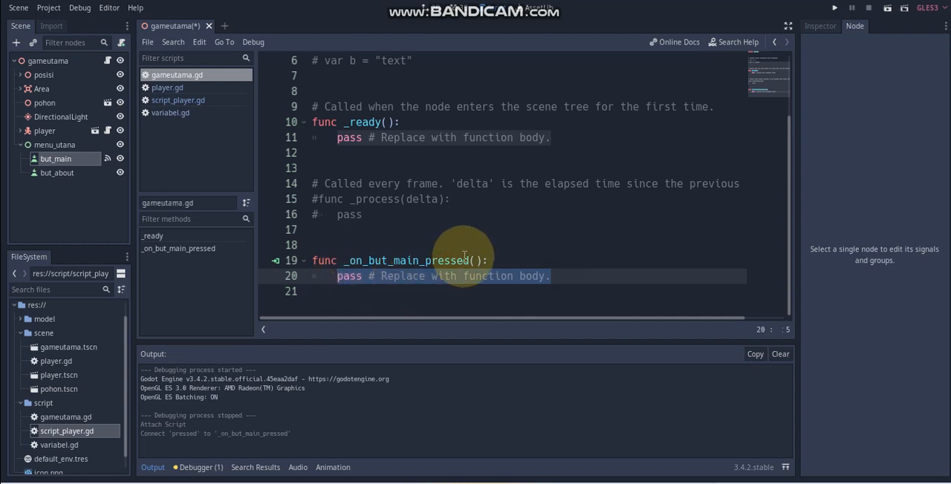
type("var")
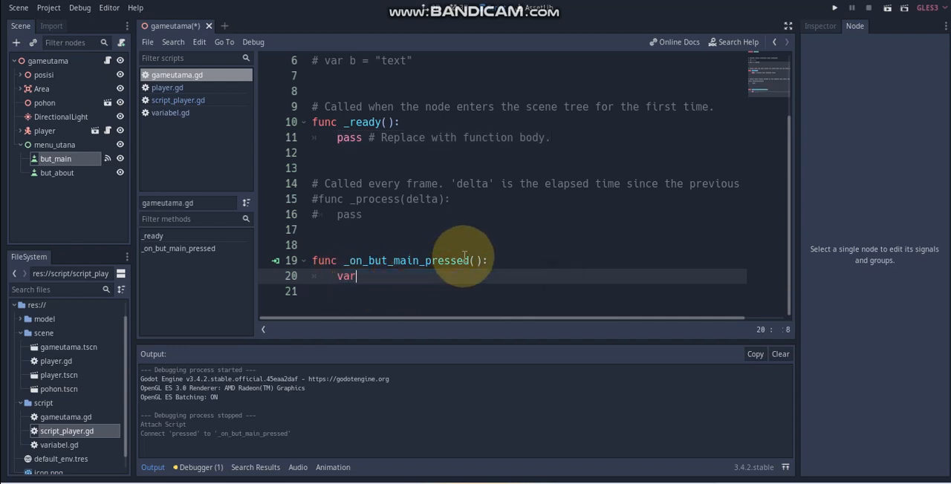
type("i")
key("Return")
type(".gl")
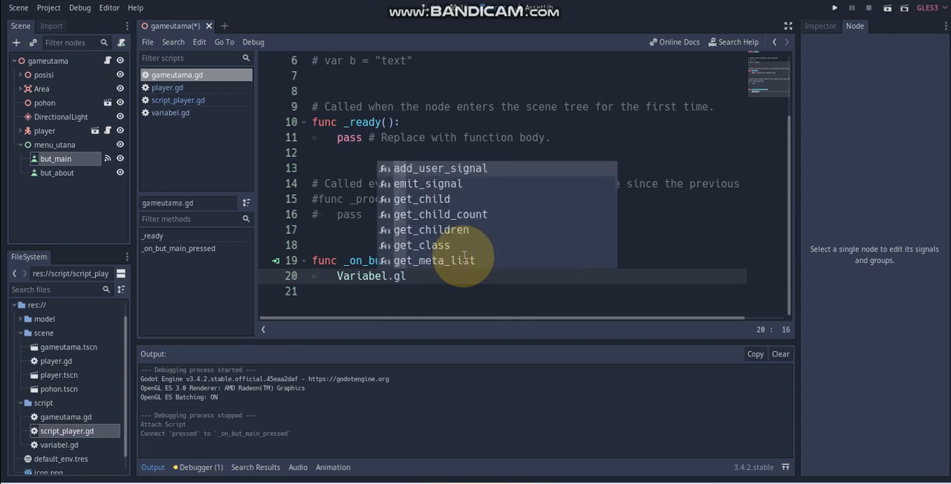
key("BackSpace")
key("BackSpace")
type("pl")
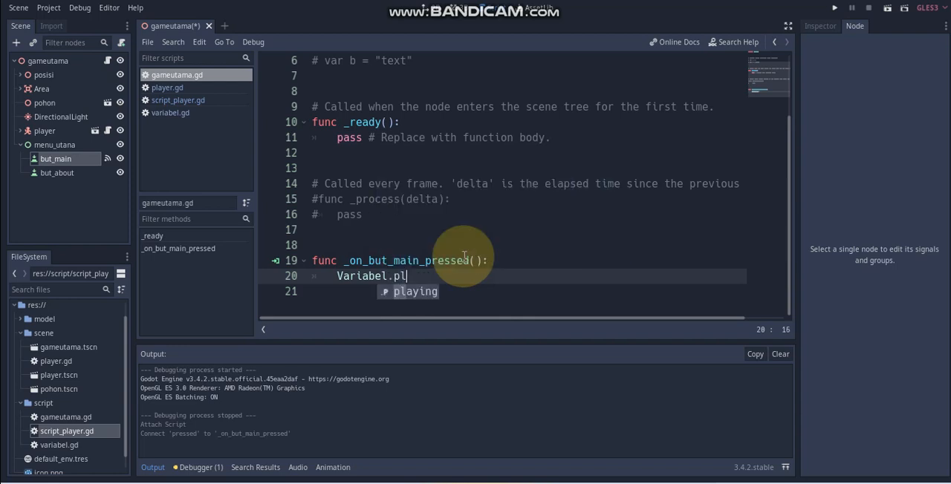
key("Return")
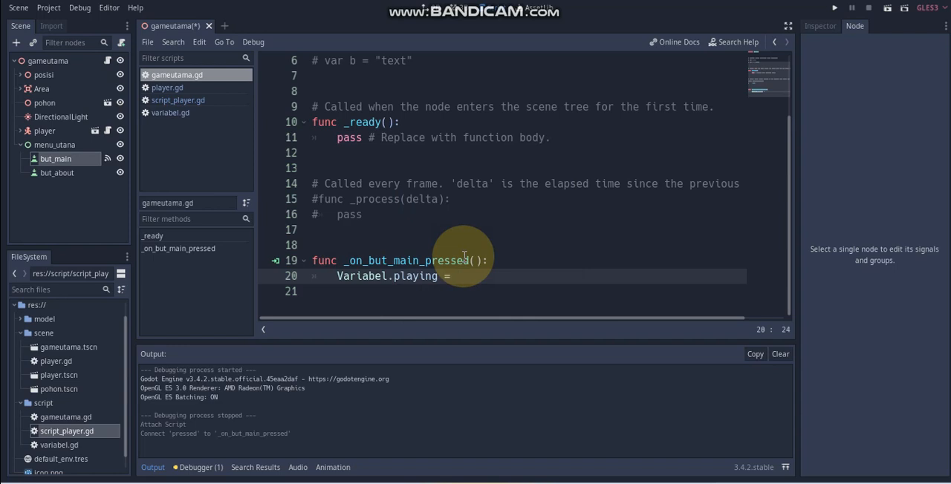
key("Return")
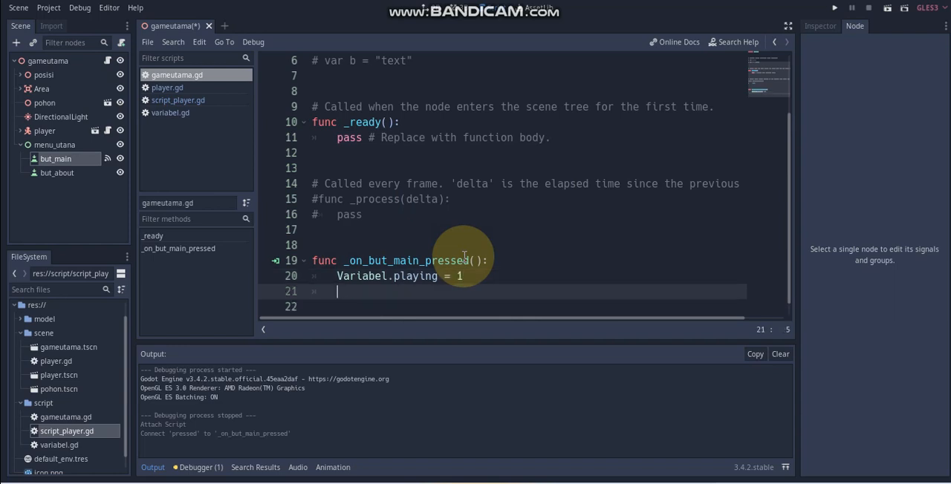
Step: Add the line "$menu_utana.visible = false" below the playing assignment to hide the menu when MAIN is pressed
type("$me")
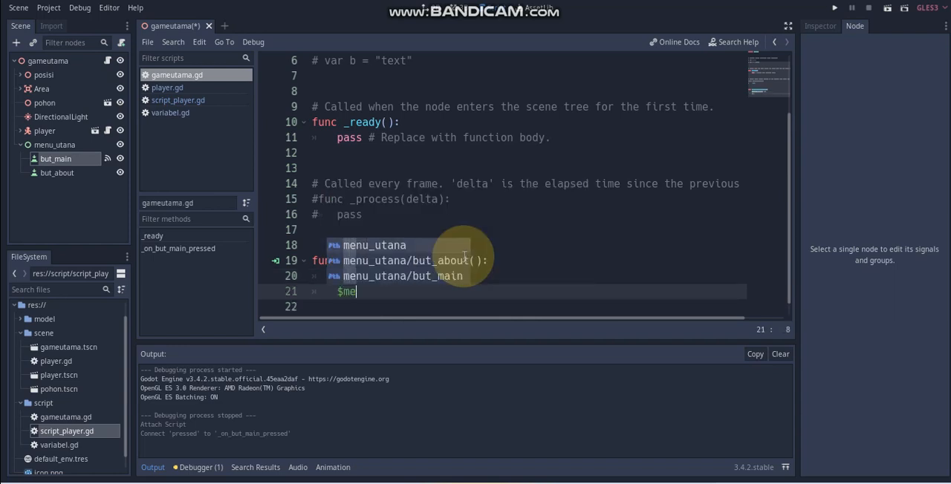
type("n")
key("Return")
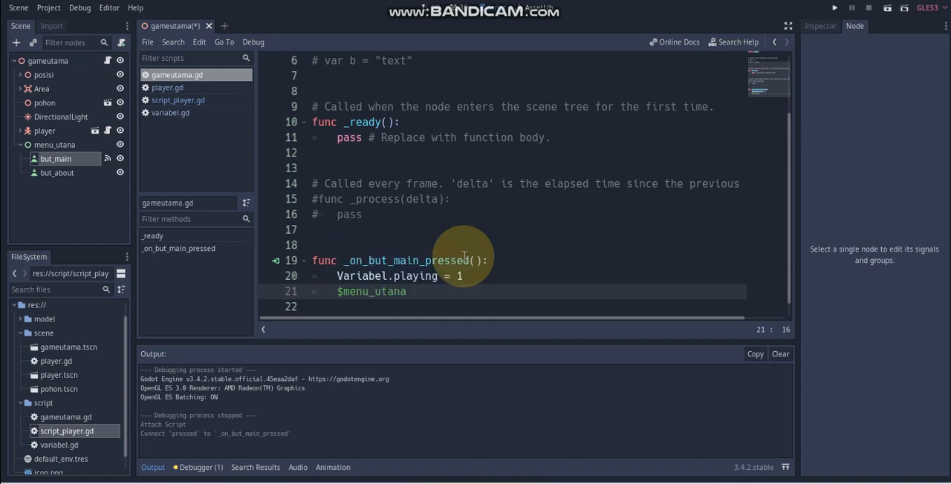
type(".v")
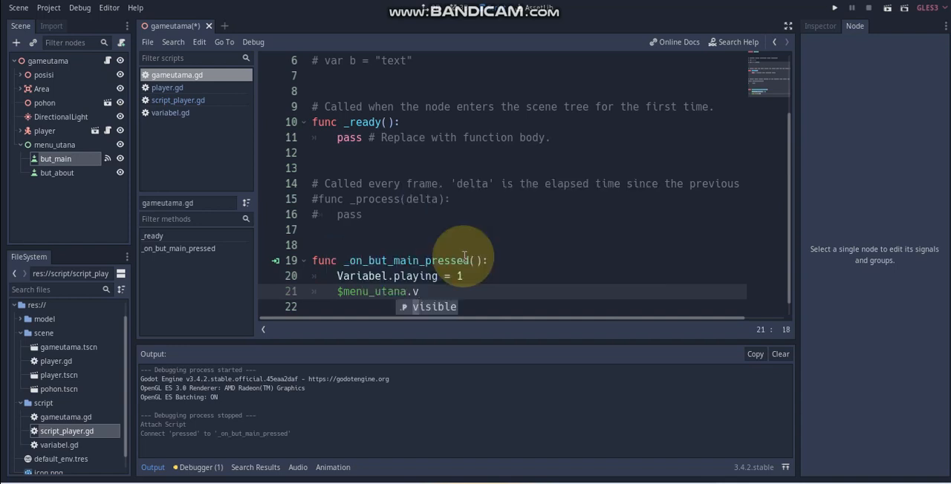
key("Return")
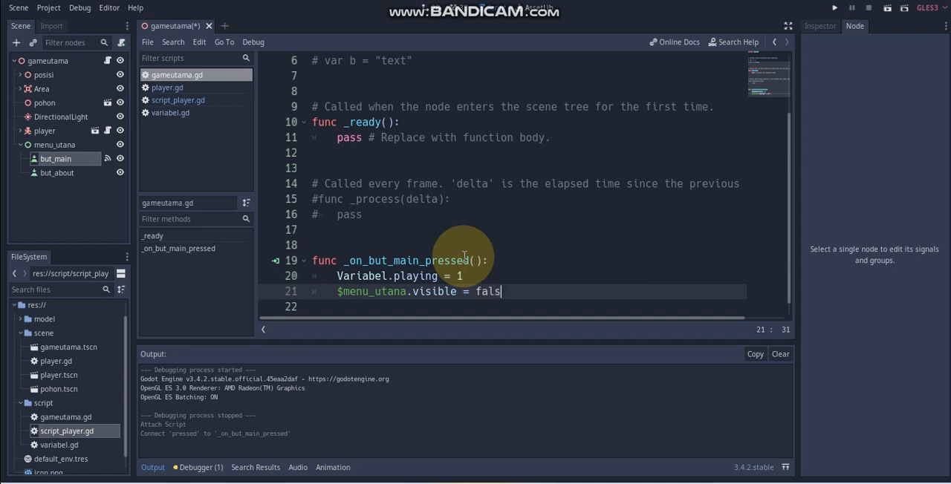
Step: Run the gameutama scene, start play with the MAIN button and test moving the player left and right
left_click(888, 10)
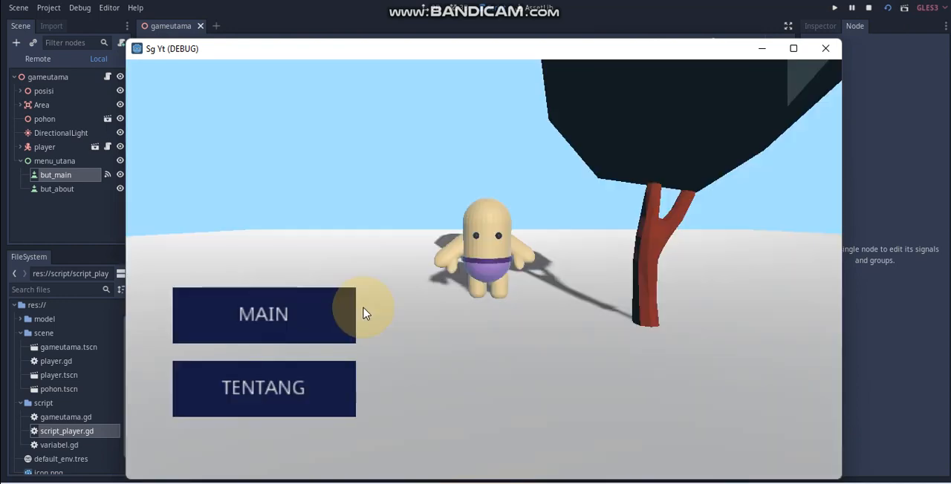
left_click(324, 311)
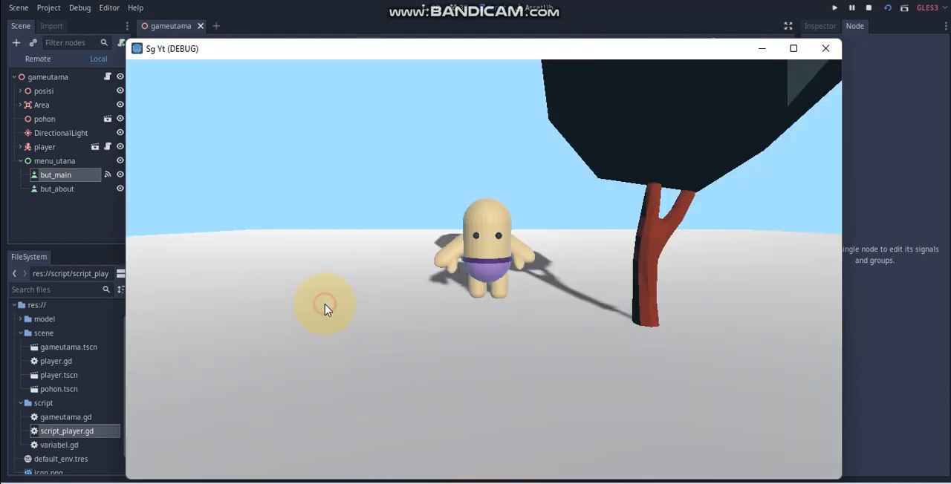
key("Left")
key("Right")
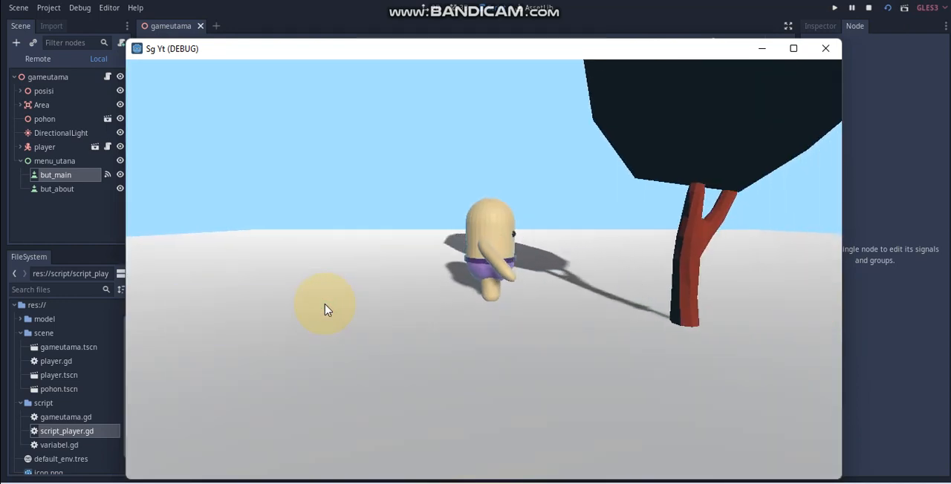